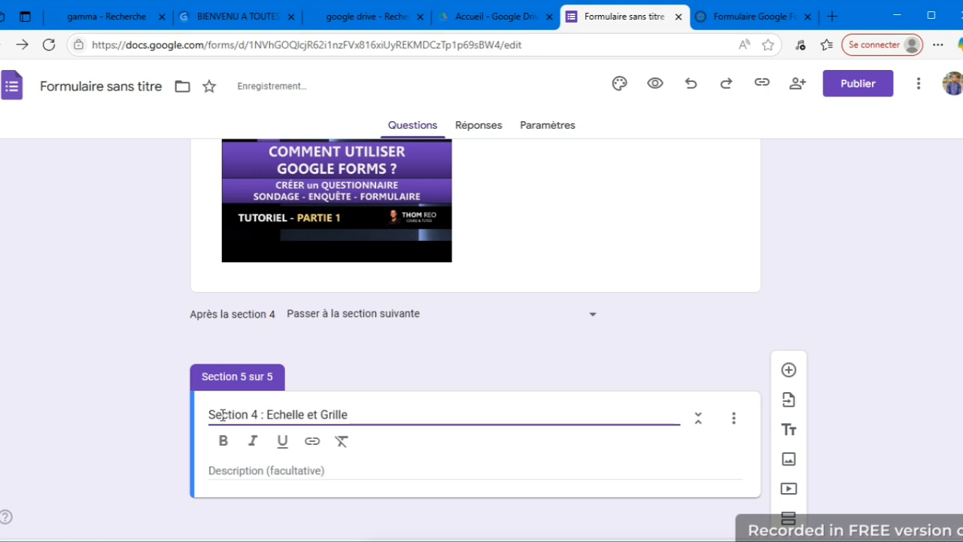
# Add a linear scale (Échelle linéaire) question to the section "Section 4 : Echelle et Grille".
pyautogui.click(363, 418)
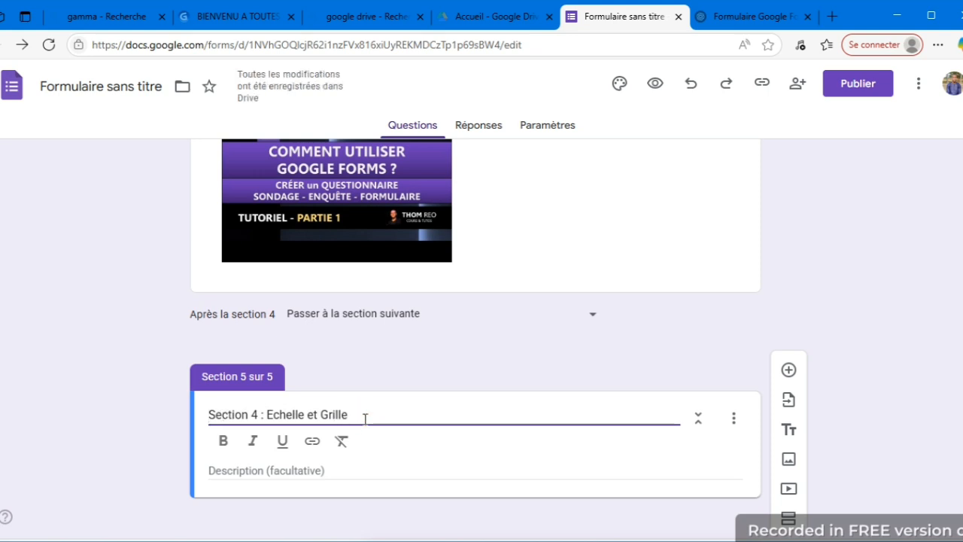
pyautogui.click(788, 370)
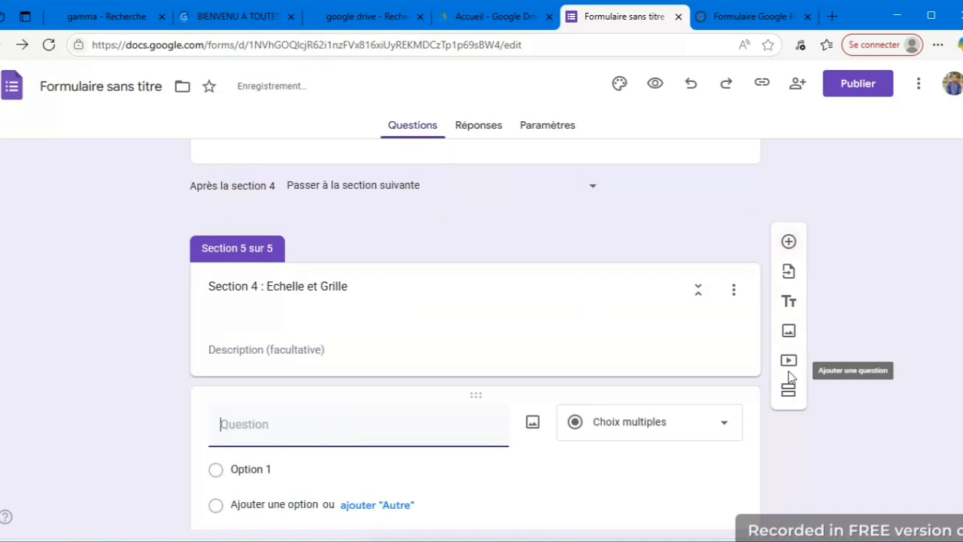
pyautogui.click(726, 392)
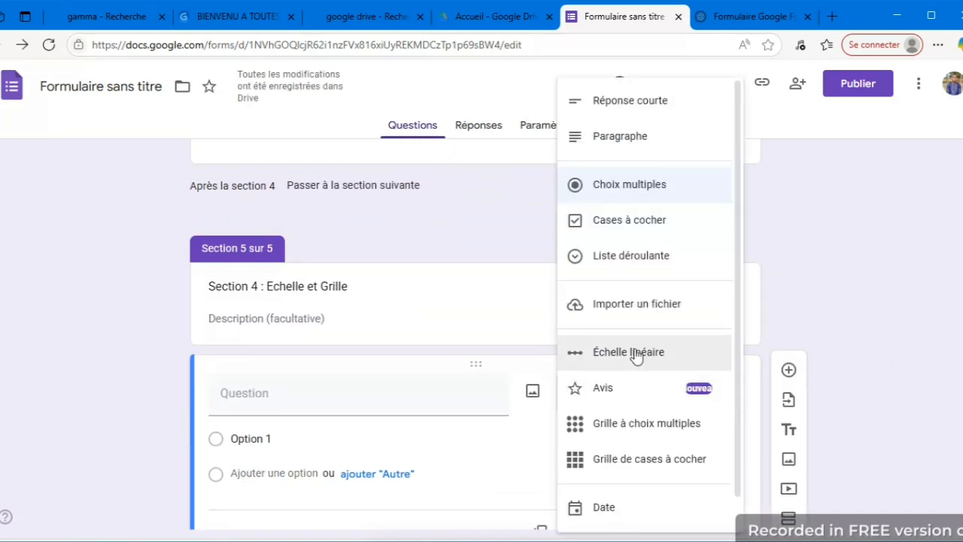
pyautogui.click(635, 354)
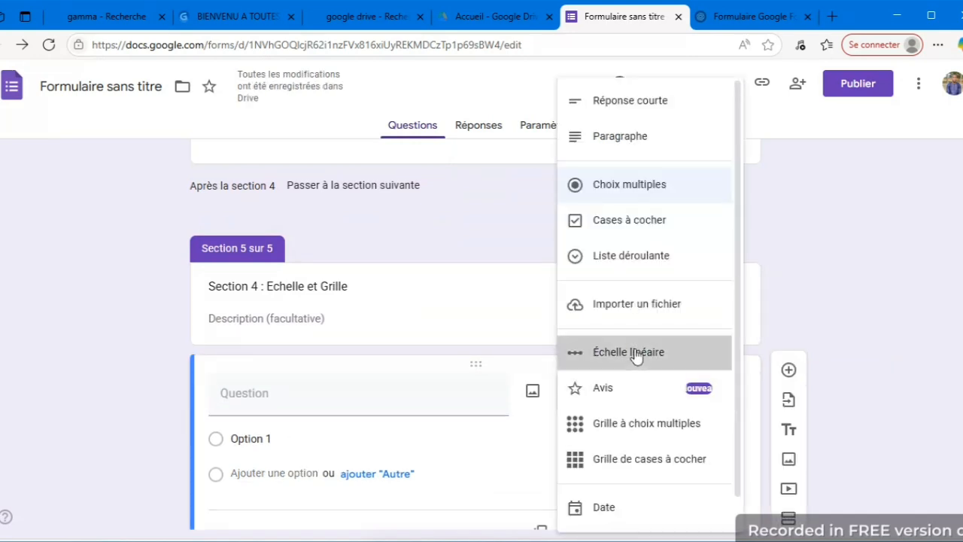
# Enter "Evaluez votre niveau de maitrise de Google Forms" as the linear scale question's text.
pyautogui.click(402, 399)
pyautogui.write('Evalu')
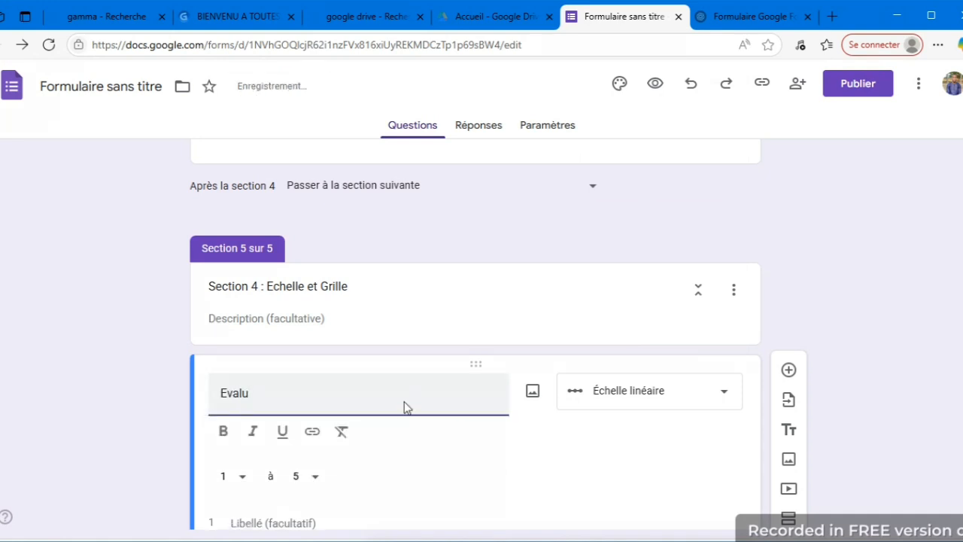
pyautogui.write('ez votre niveau ')
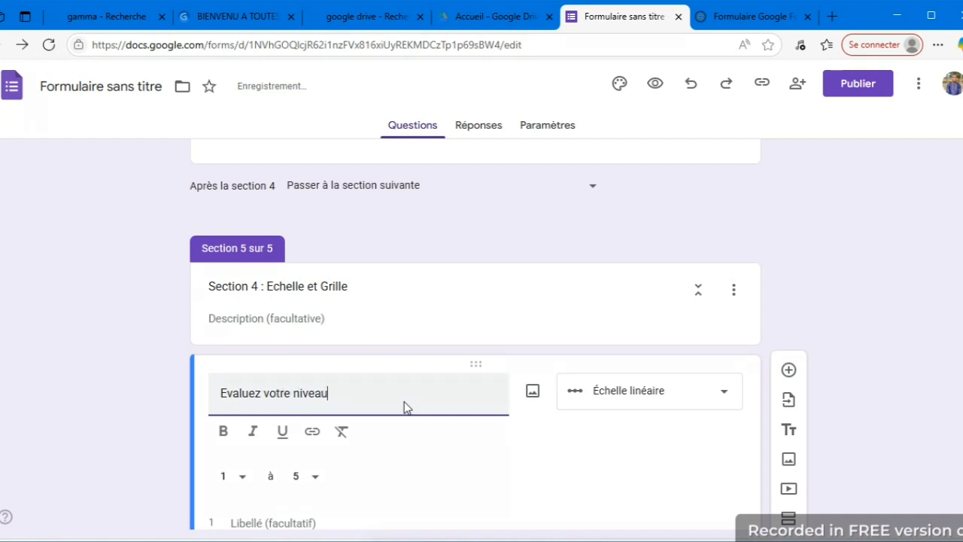
pyautogui.write('de maitrise d')
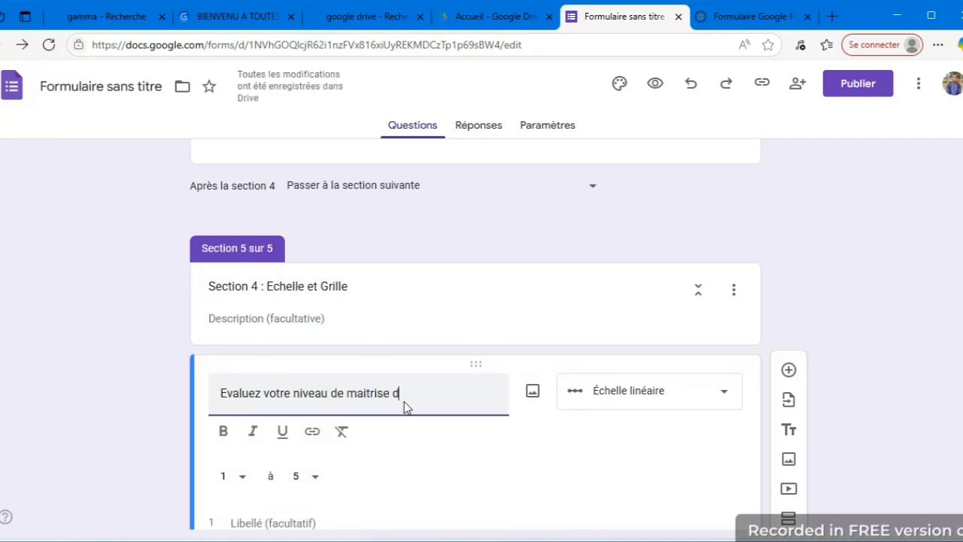
pyautogui.write('e Googl')
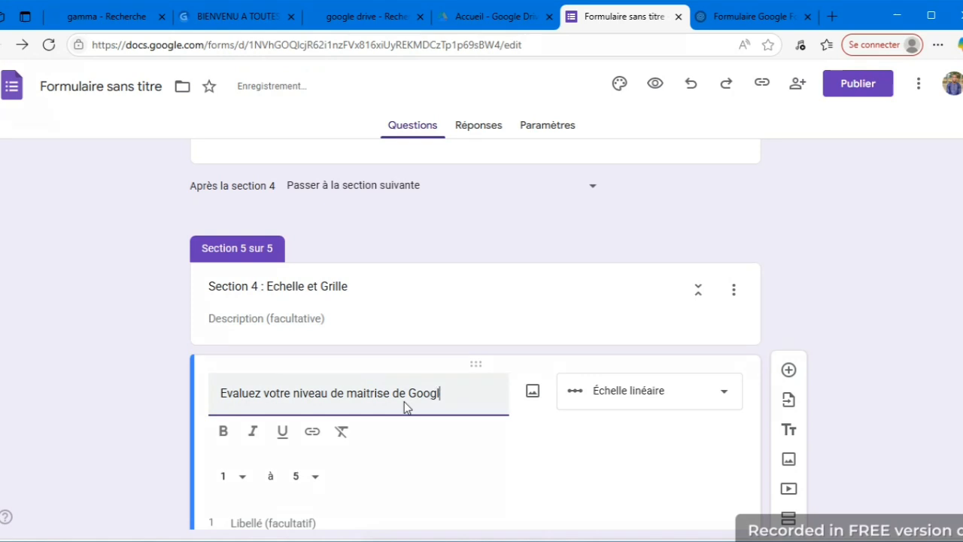
pyautogui.write('e Forms')
# Label scale value 1 as "Nul" and value 5 as "Expert", and make the question required.
pyautogui.scroll(-2, 404, 406)
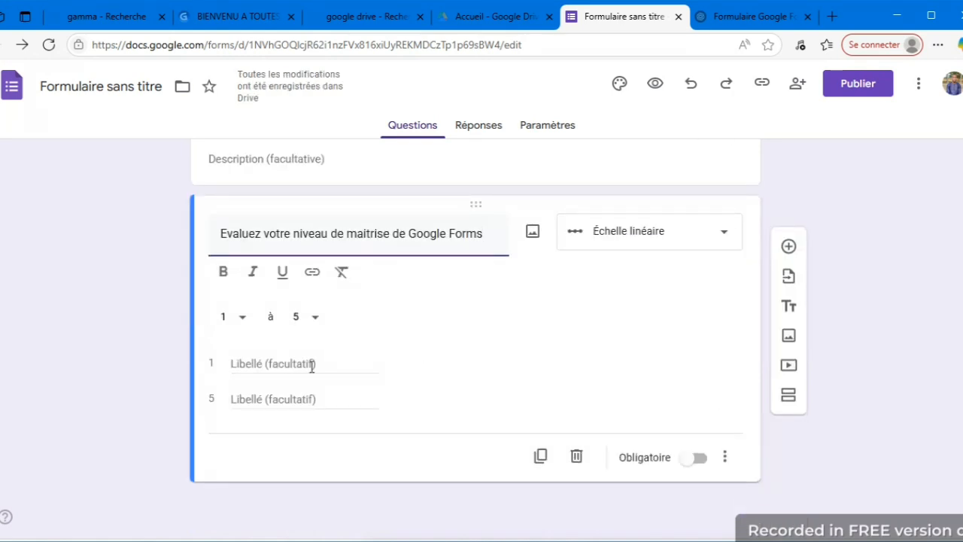
pyautogui.click(242, 316)
pyautogui.click(243, 324)
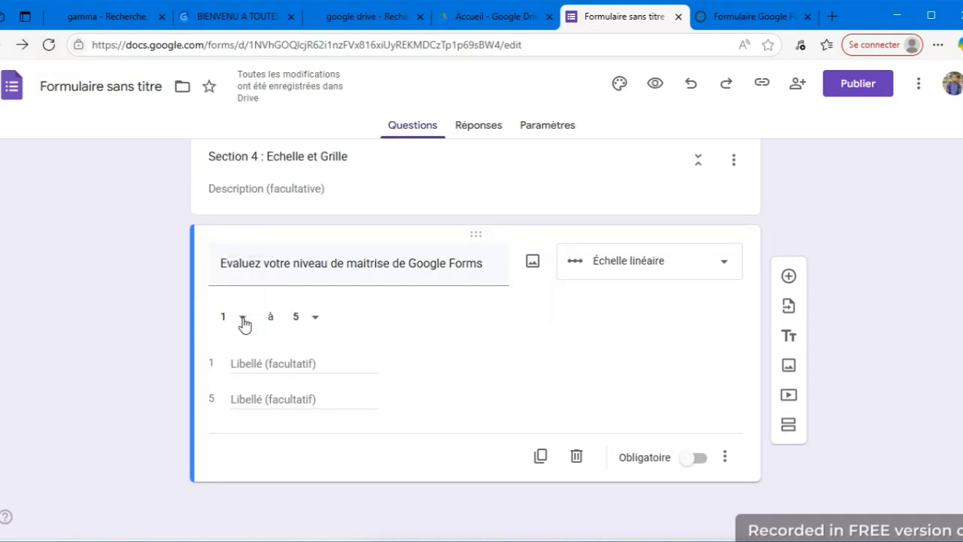
pyautogui.click(269, 364)
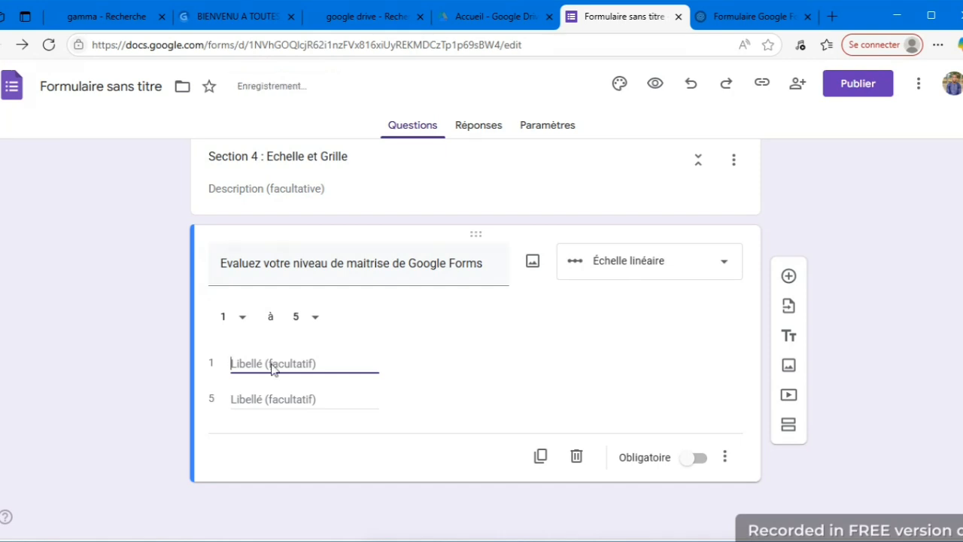
pyautogui.write('Nu')
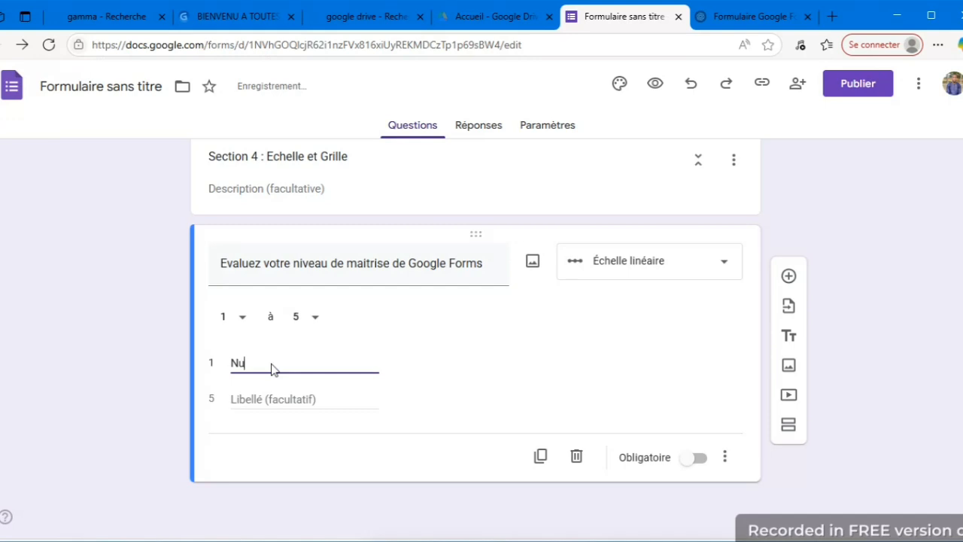
pyautogui.write('ll')
pyautogui.press('BackSpace')
pyautogui.click(276, 399)
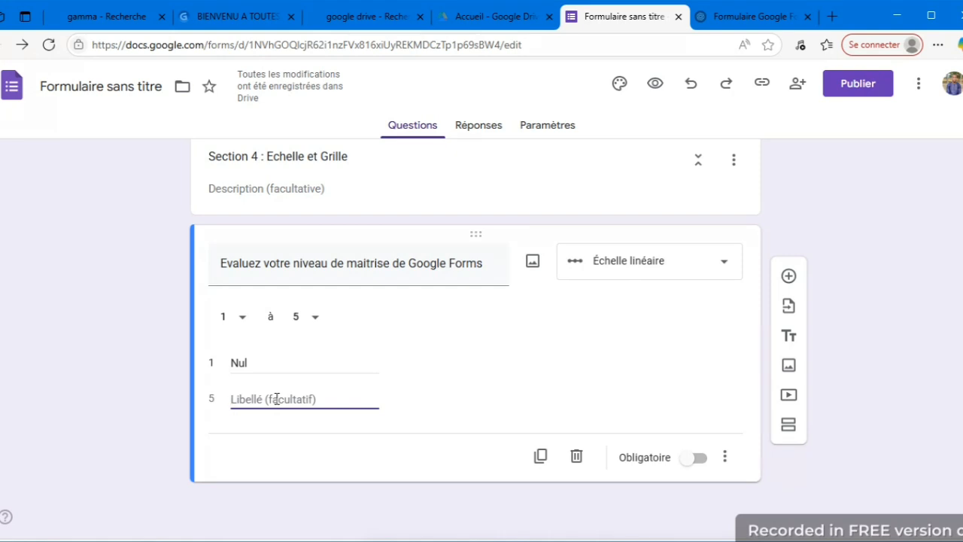
pyautogui.write('Expe')
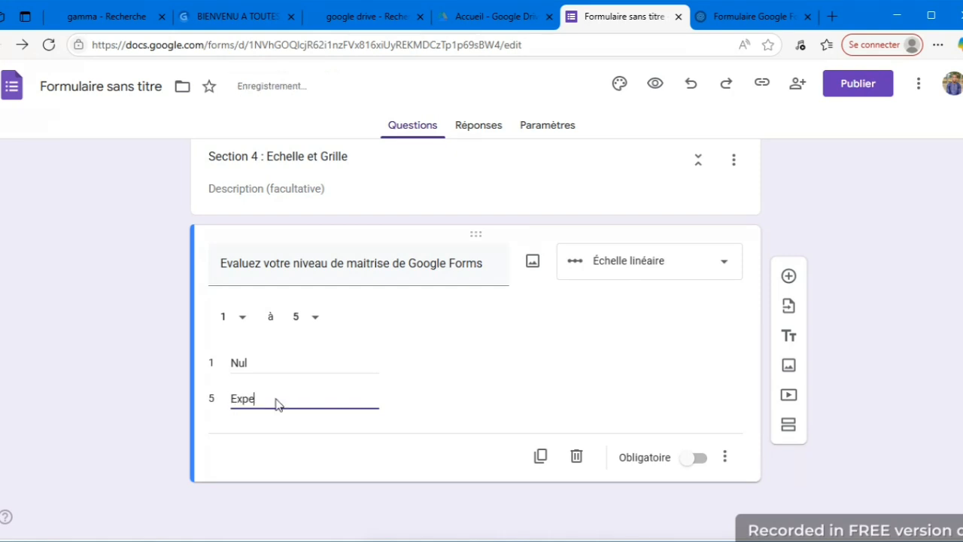
pyautogui.write('rt')
pyautogui.click(696, 458)
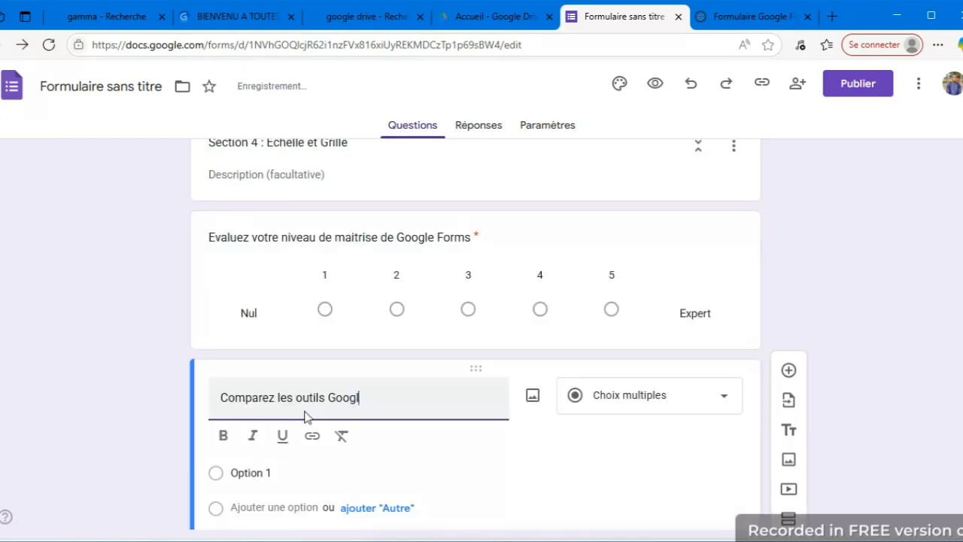
# Title the new question "Comparez les outils Google suivants" and set its type to multiple-choice grid (Grille à choix multiples).
pyautogui.write('e suivants')
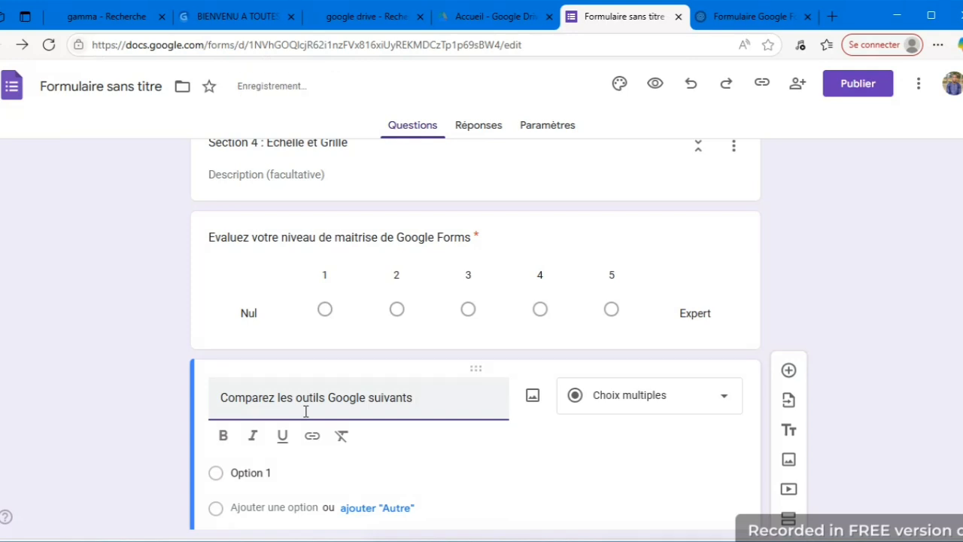
pyautogui.press('BackSpace')
pyautogui.click(723, 404)
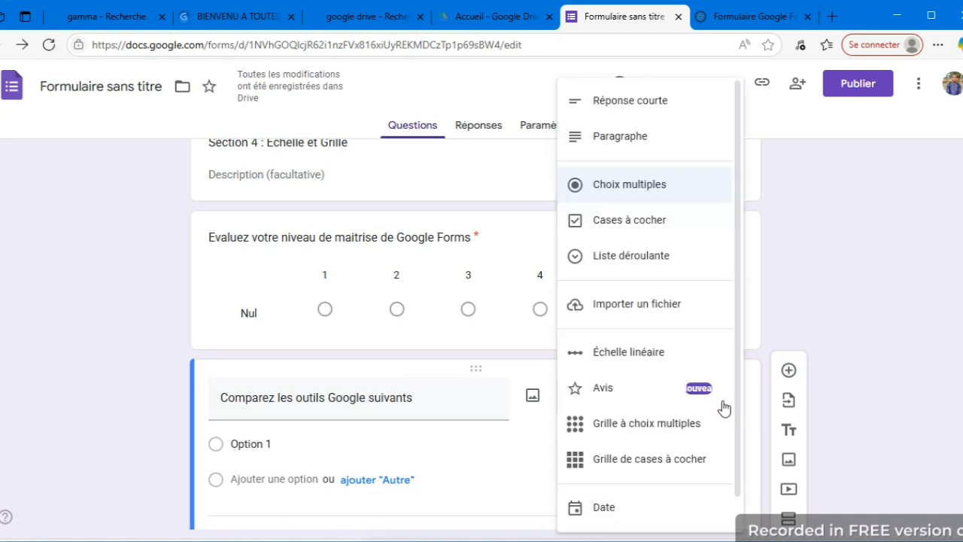
pyautogui.click(676, 425)
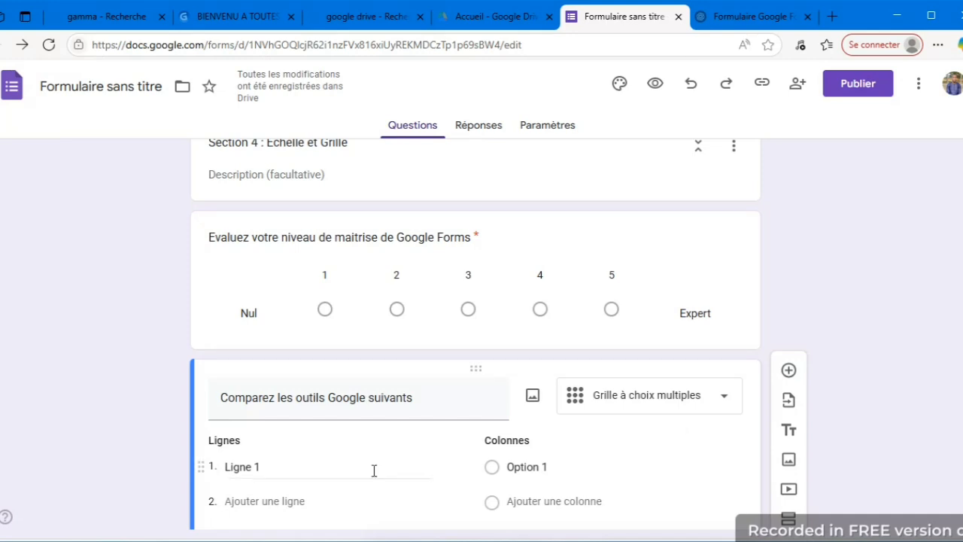
# Fill the grid with rows Outil, Google Forms, Google Slides, Google Sheets and columns Création de formulaire, Présentation, Analyse de données, requiring a response per row.
pyautogui.click(296, 473)
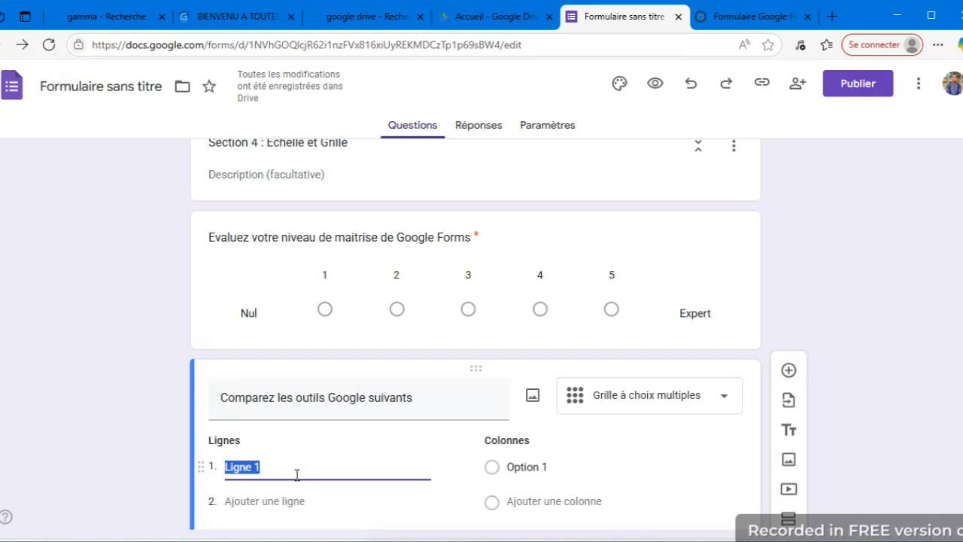
pyautogui.write('Outi')
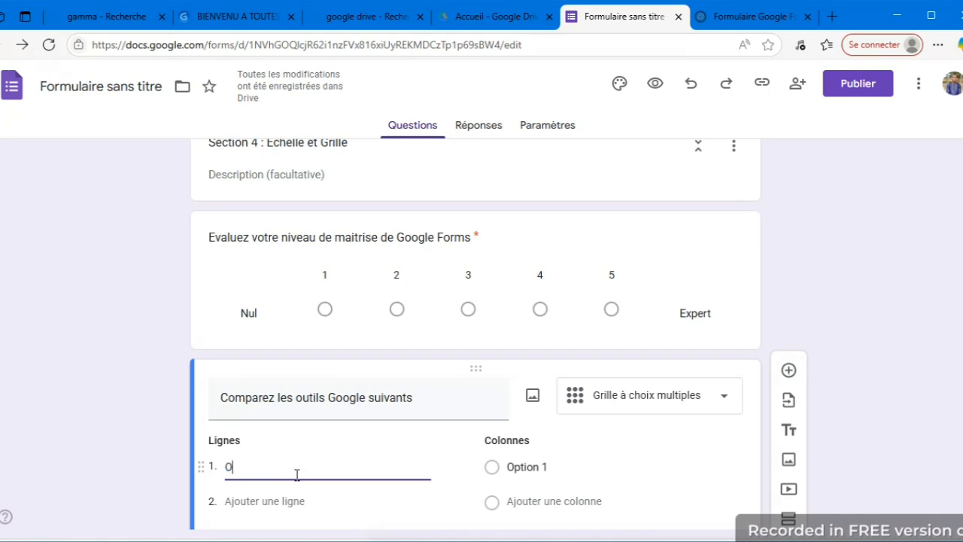
pyautogui.write('l')
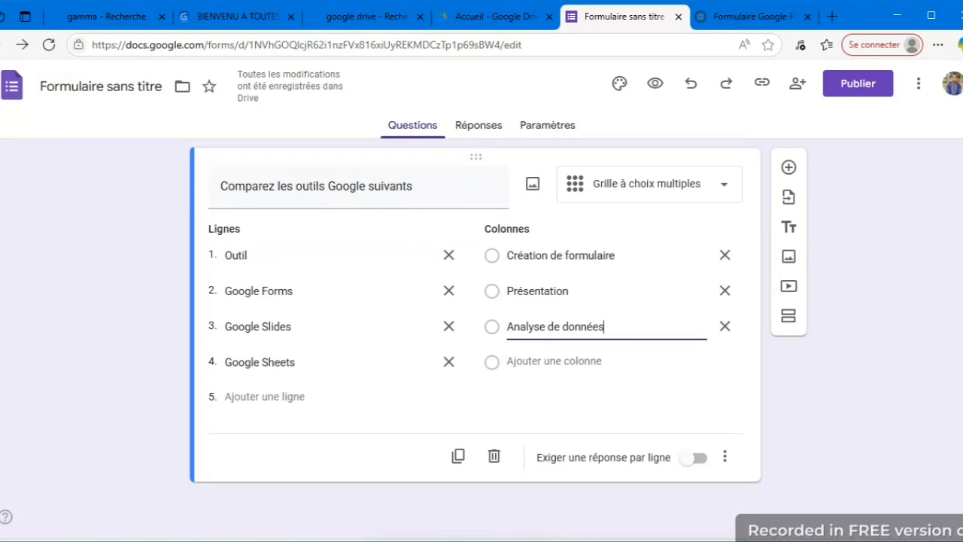
pyautogui.click(693, 458)
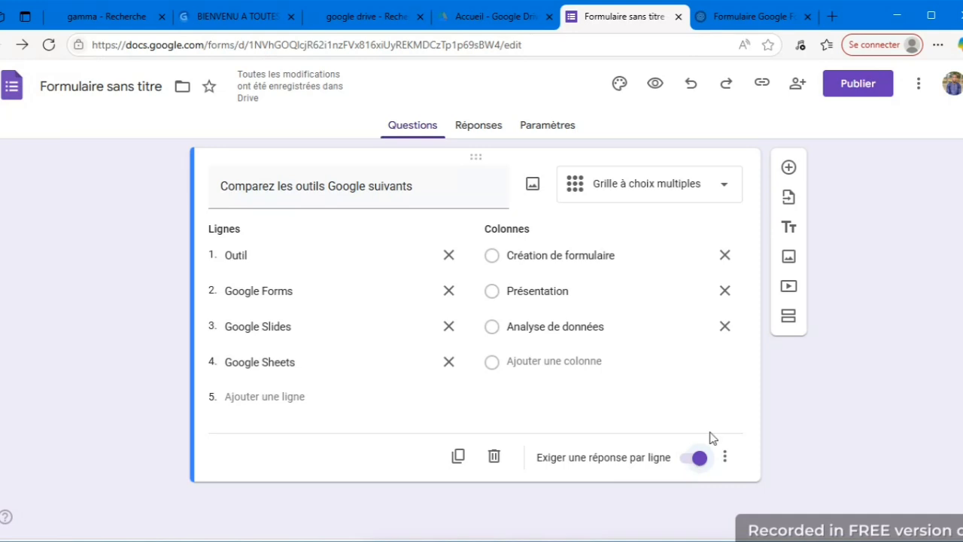
# Add a new section after the grid question and title it "Section 5 : Téléchargement de Fichiers".
pyautogui.click(786, 322)
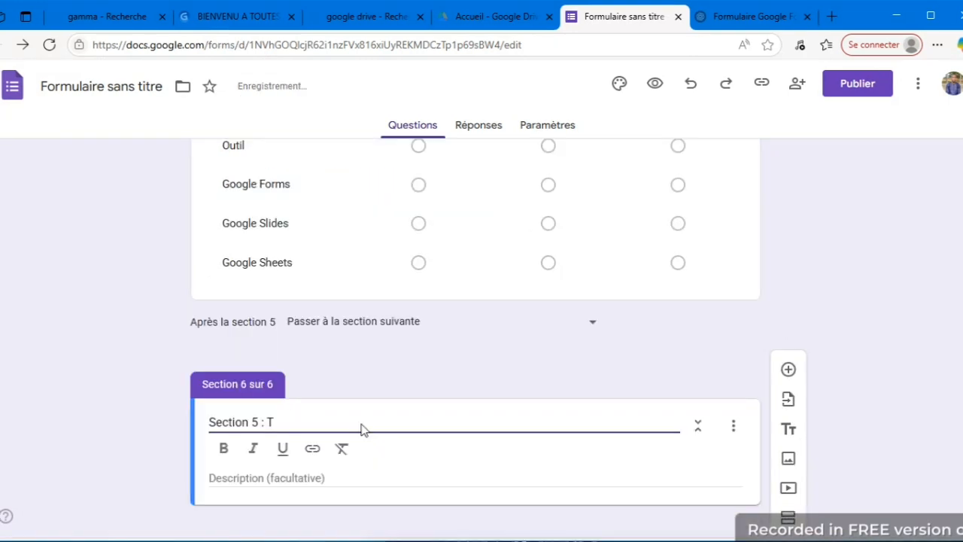
pyautogui.write('éléchargement')
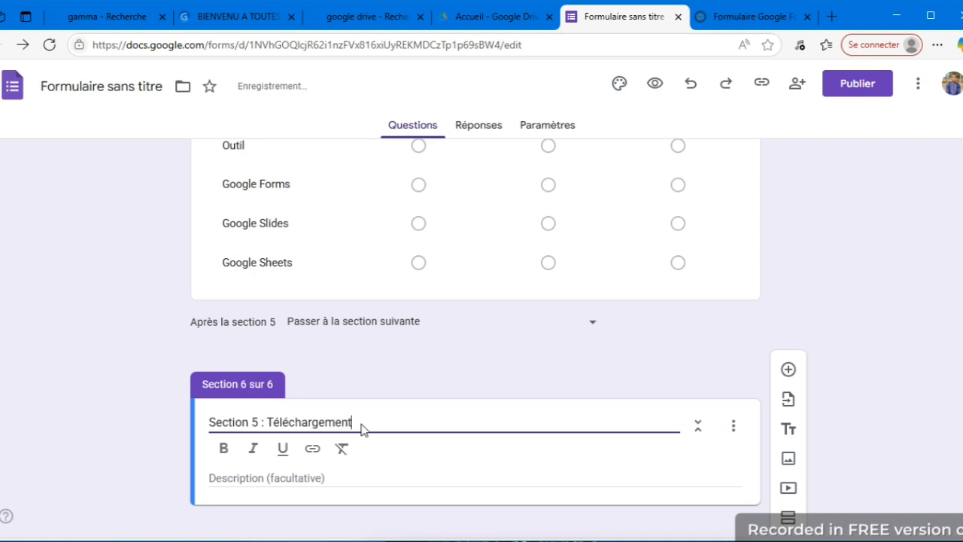
pyautogui.write(' de Fichier')
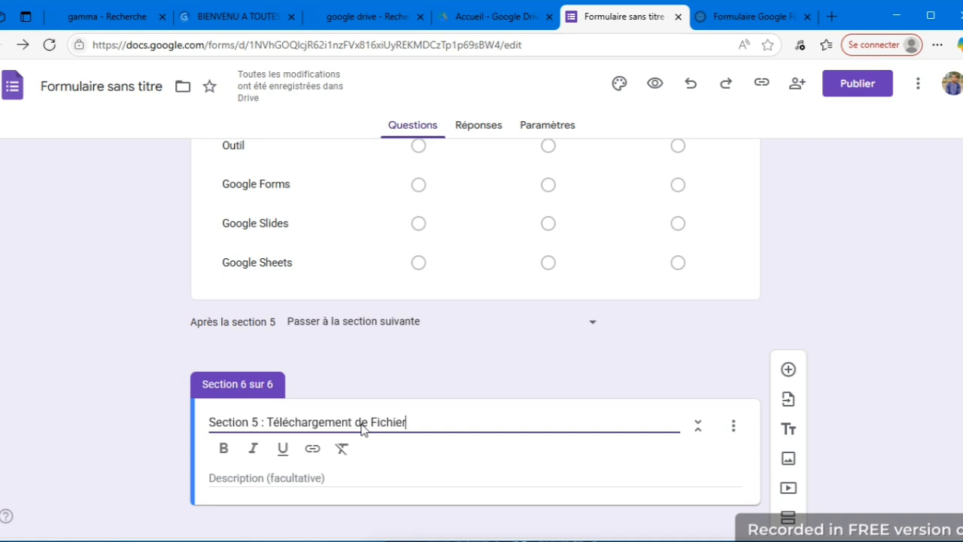
pyautogui.write('s')
# Add a question reading "Téléchargez une capture d'écran de l'interface de Google Forms que vous avez utilisée" to the file section.
pyautogui.click(787, 369)
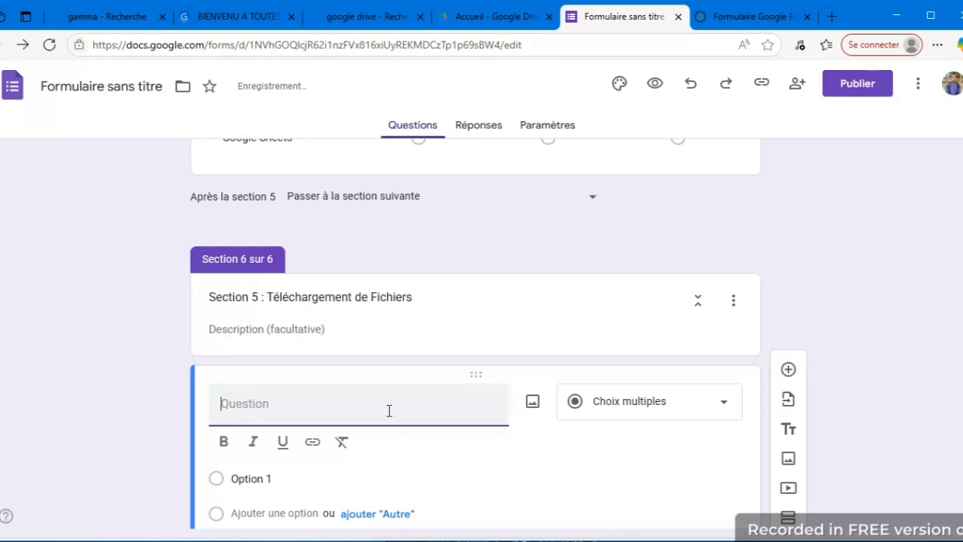
pyautogui.write("Téléchargez une capture d'écran de l'interface de Google Forms que vous avez utili")
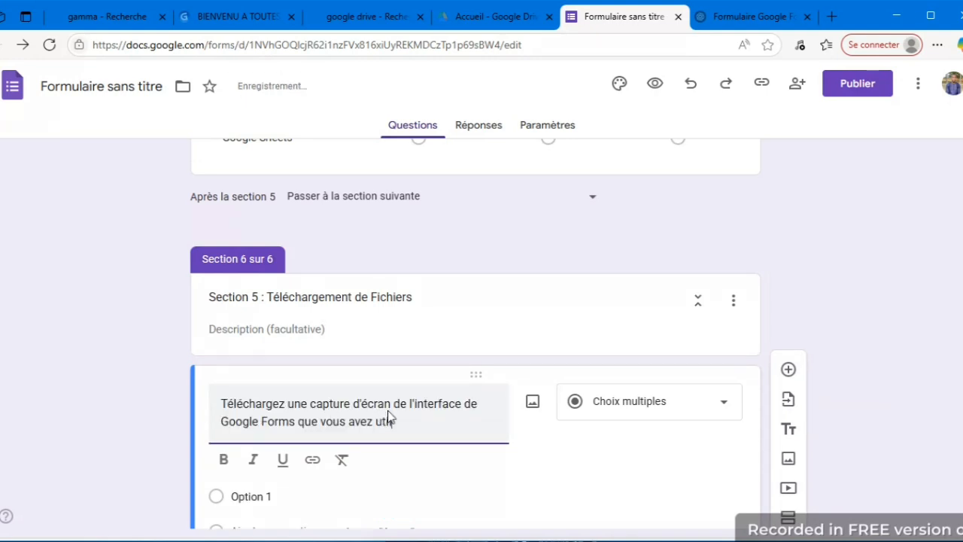
pyautogui.write('sée')
# Set the screenshot question's type to file upload (Importer un fichier) and allow respondents to upload files to Drive.
pyautogui.click(709, 408)
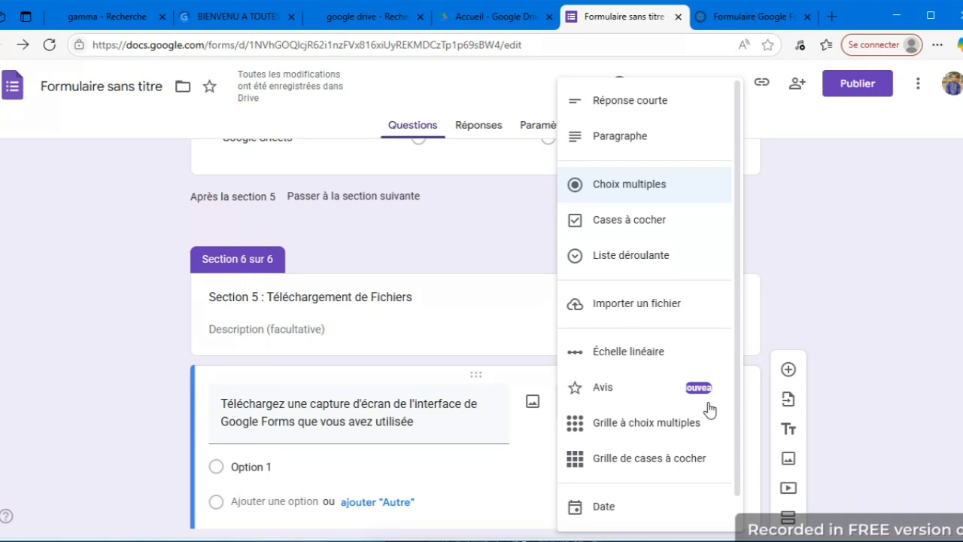
pyautogui.moveTo(733, 395); pyautogui.dragTo(737, 441)
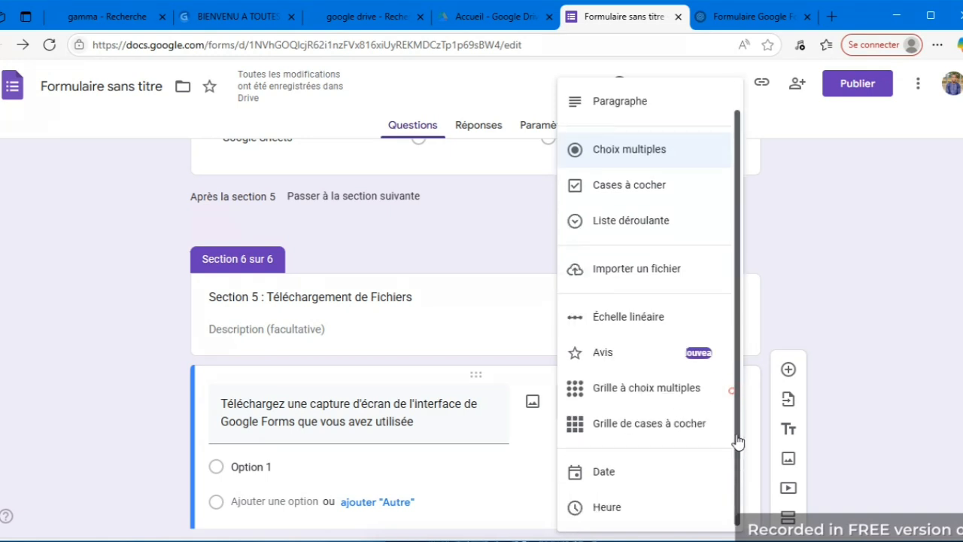
pyautogui.click(654, 269)
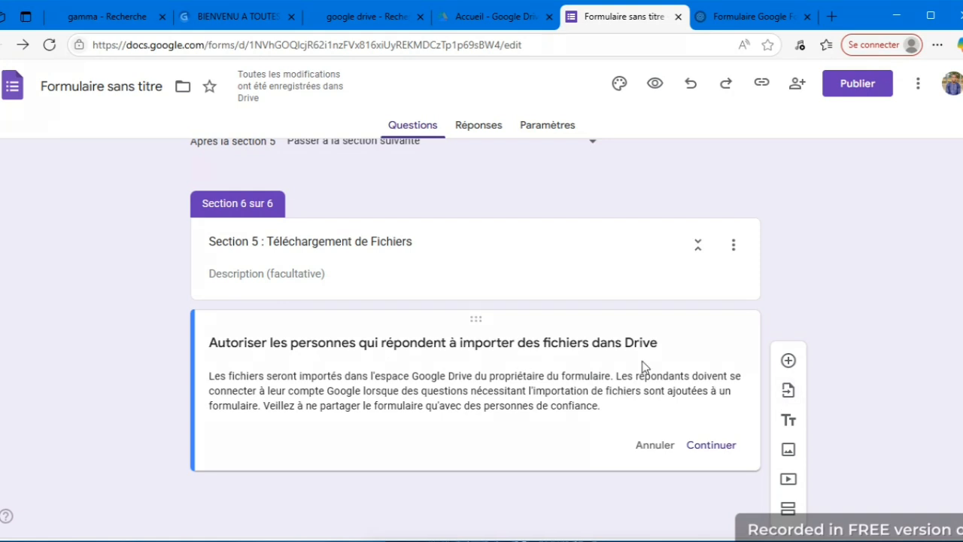
pyautogui.click(707, 446)
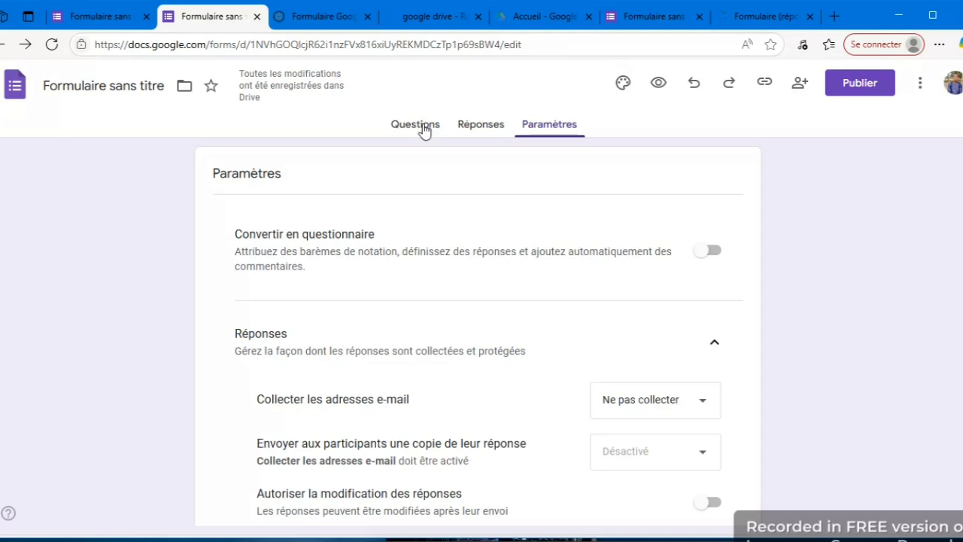
# Return to the form's questions, open the respondent preview and review the introduction and the account data notice.
pyautogui.click(425, 129)
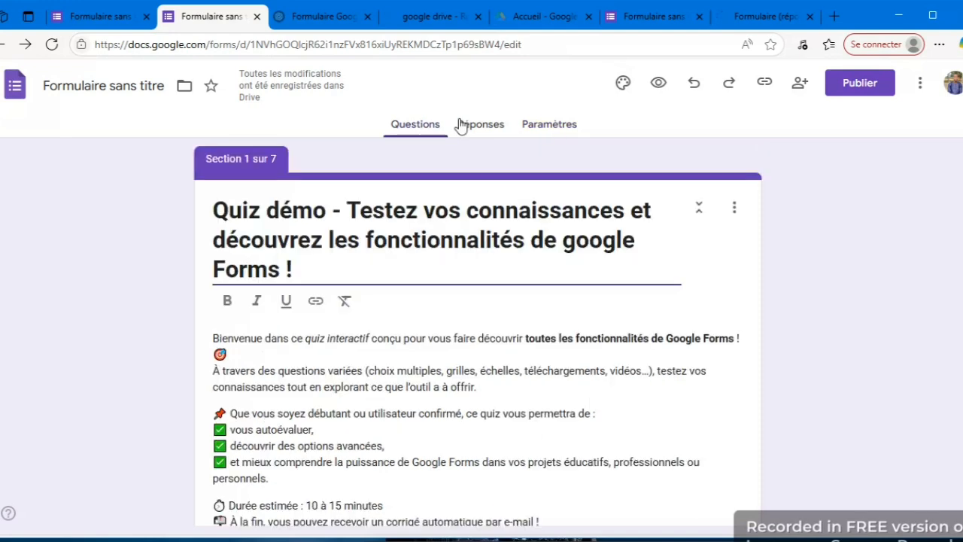
pyautogui.click(658, 87)
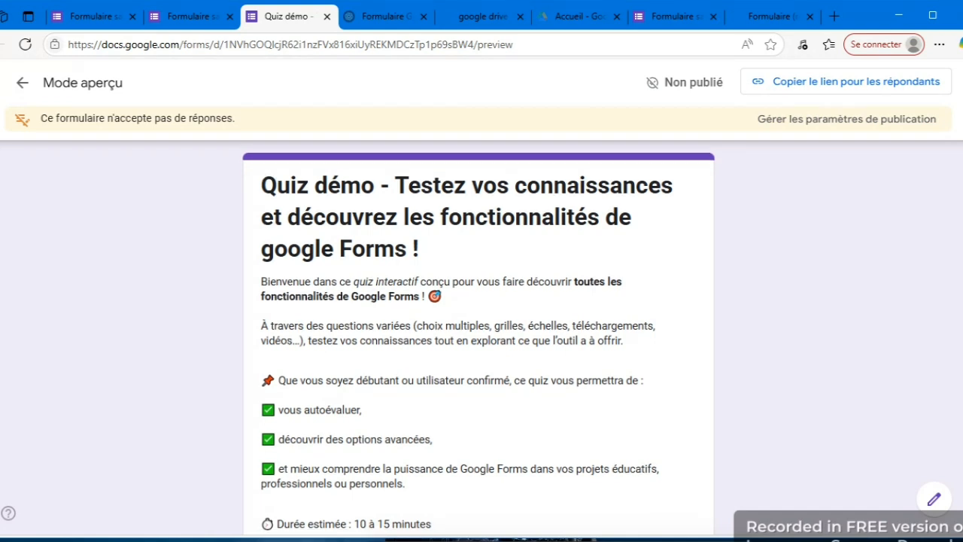
pyautogui.scroll(-3, 477, 338)
pyautogui.moveTo(962, 347); pyautogui.dragTo(962, 389)
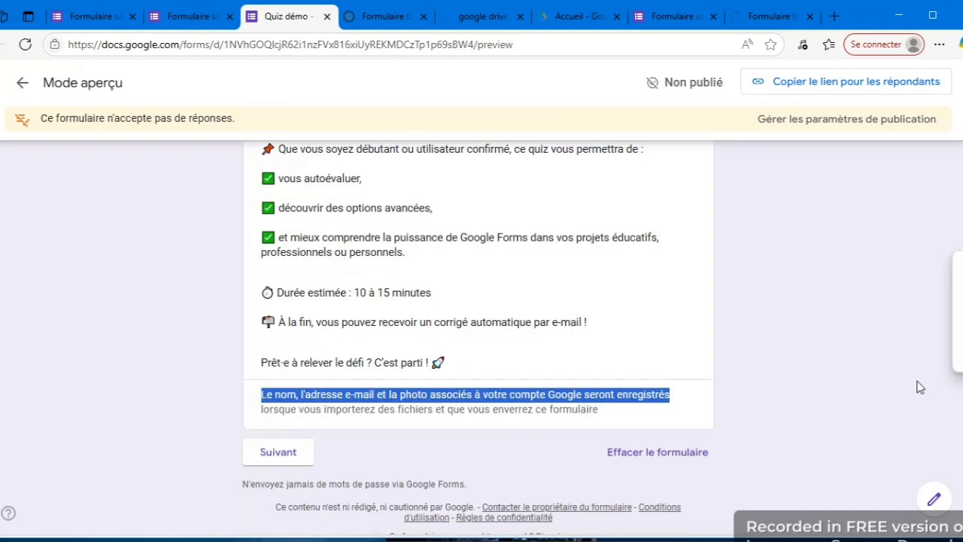
# Advance the respondent preview to the section after the introduction, view it, and return to the form editor.
pyautogui.click(695, 363)
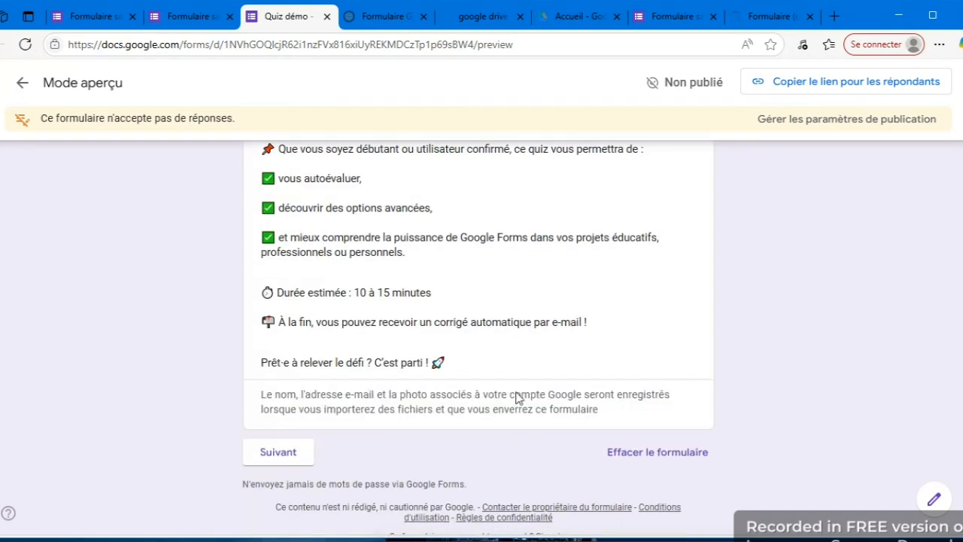
pyautogui.click(298, 454)
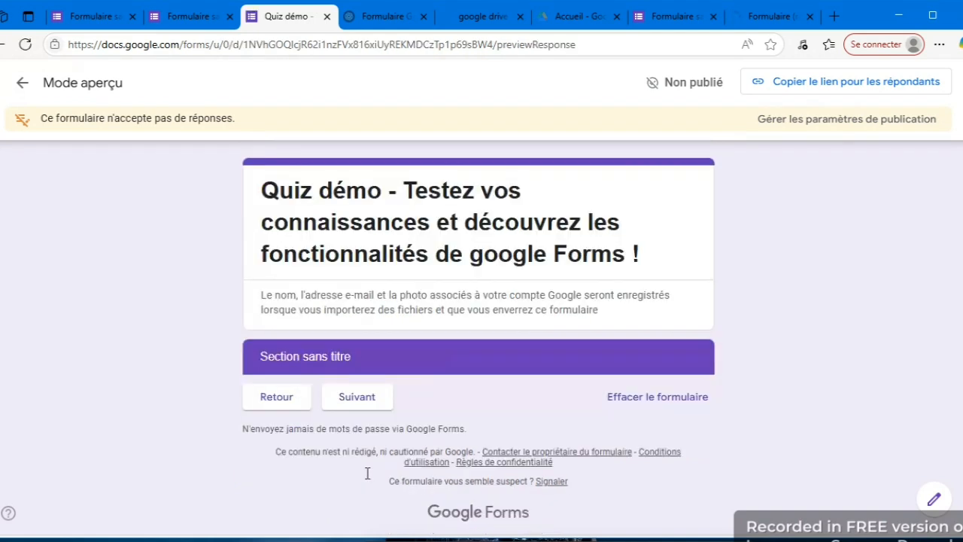
pyautogui.hotkey('alt', 'Left')
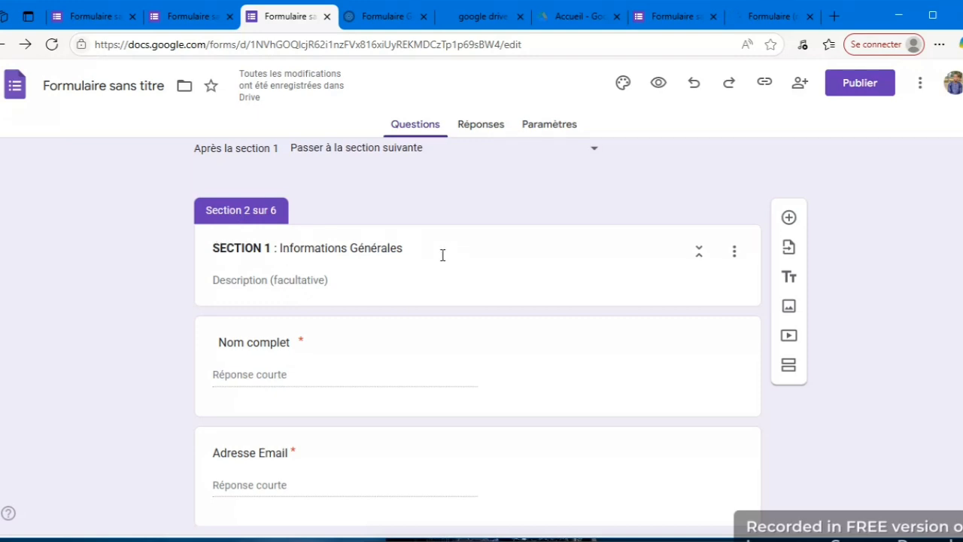
# Set the header (En-tête) font of the form's theme to Oswald.
pyautogui.click(622, 84)
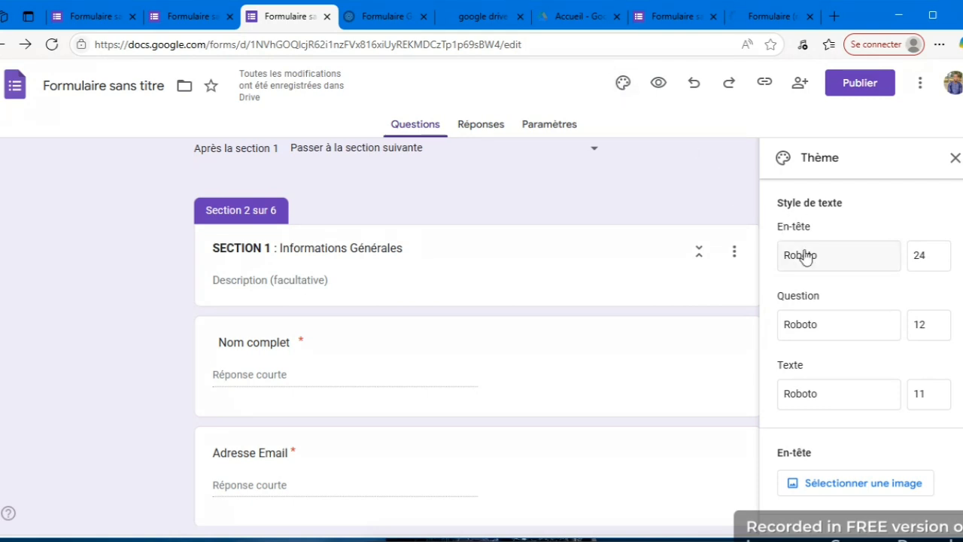
pyautogui.click(835, 263)
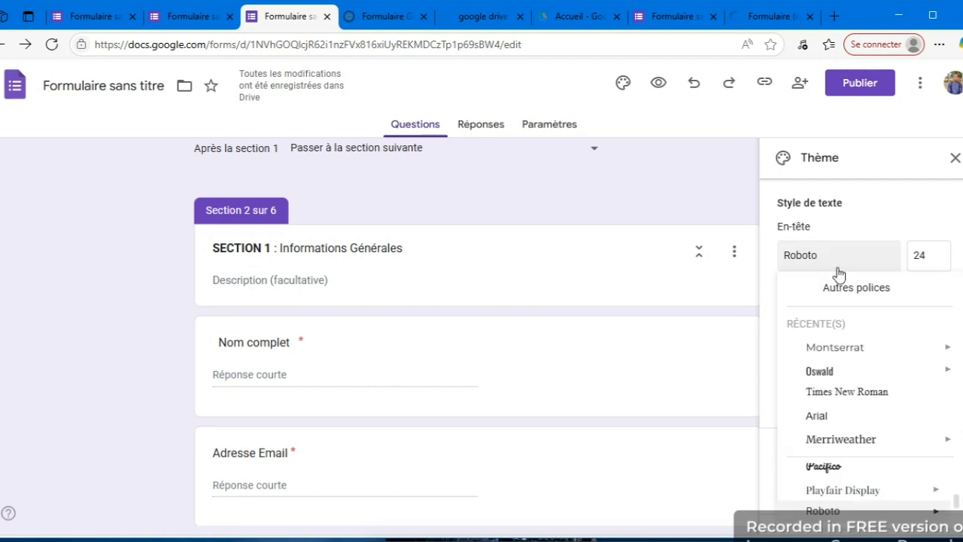
pyautogui.moveTo(841, 378)
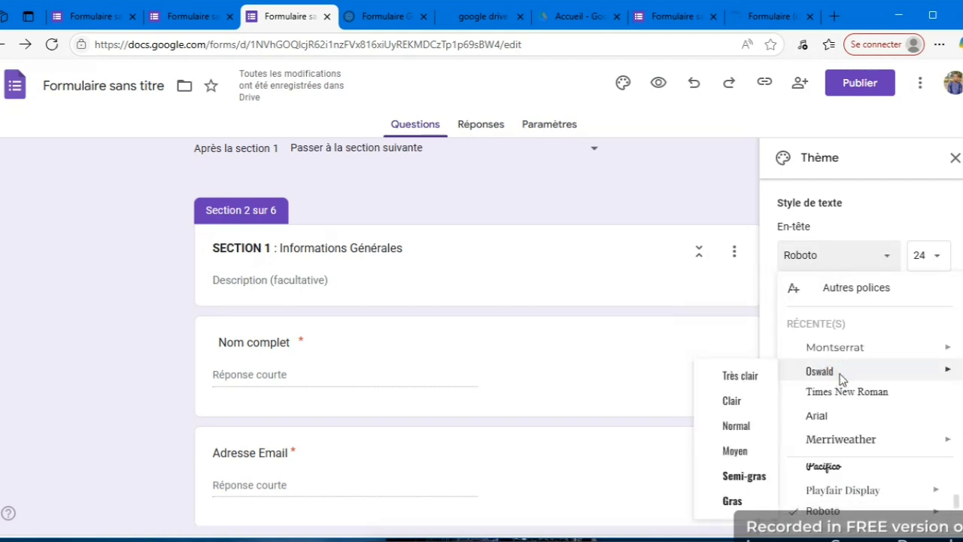
pyautogui.click(820, 371)
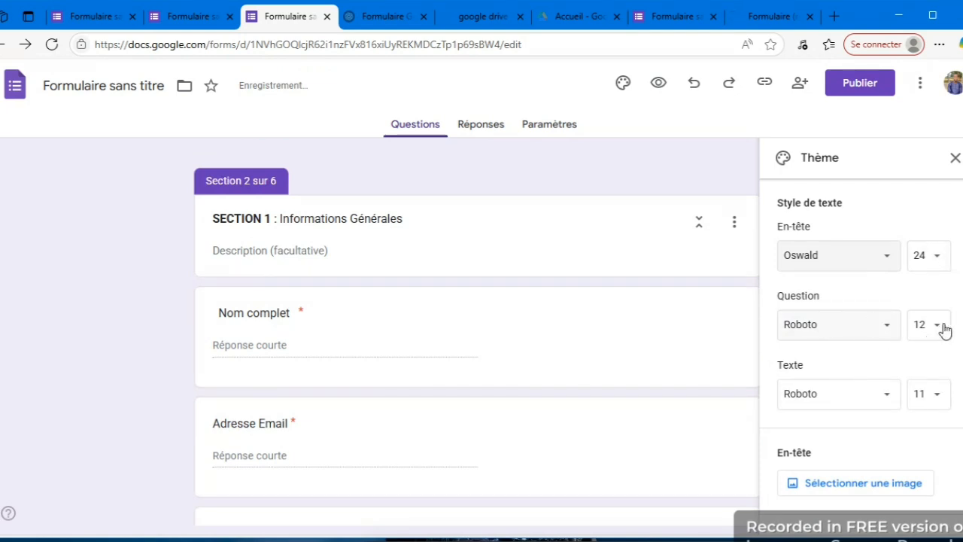
# Try the blue-grey and red theme colours, settle on dark blue, and close the theme settings.
pyautogui.scroll(-1, 860, 356)
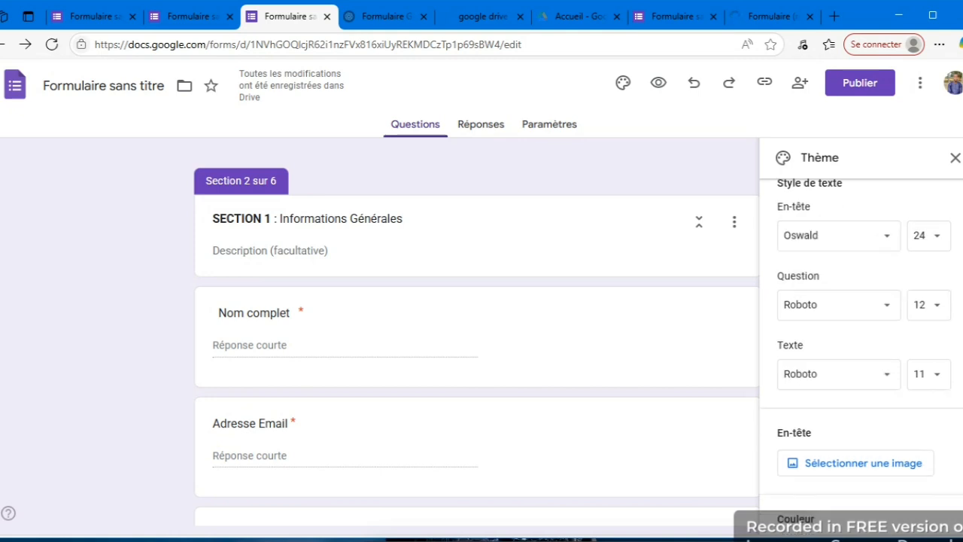
pyautogui.scroll(-1, 860, 356)
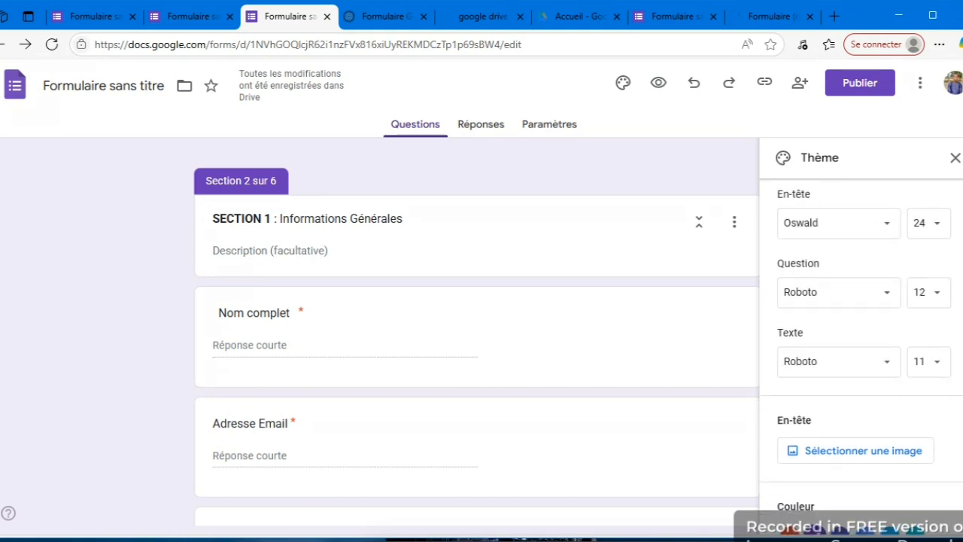
pyautogui.scroll(-4, 860, 357)
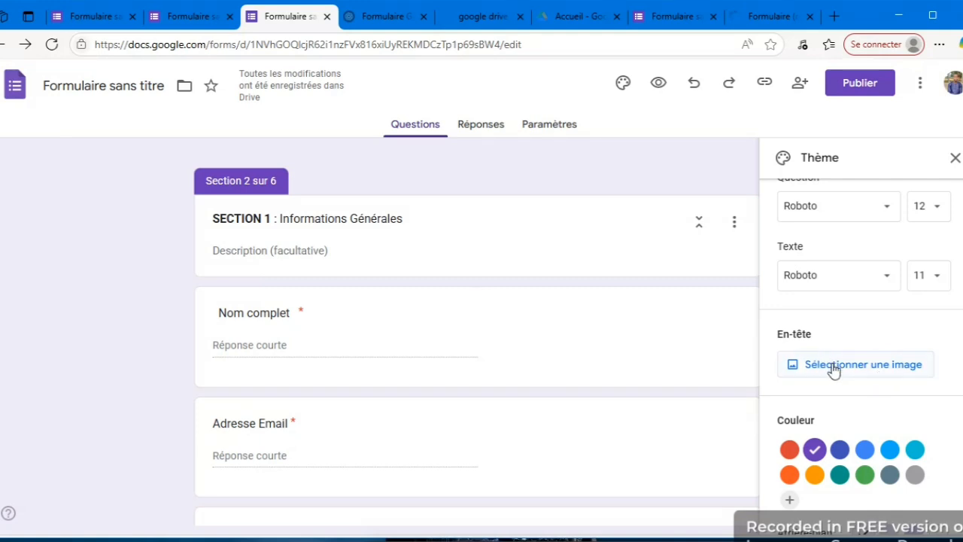
pyautogui.scroll(-1, 865, 361)
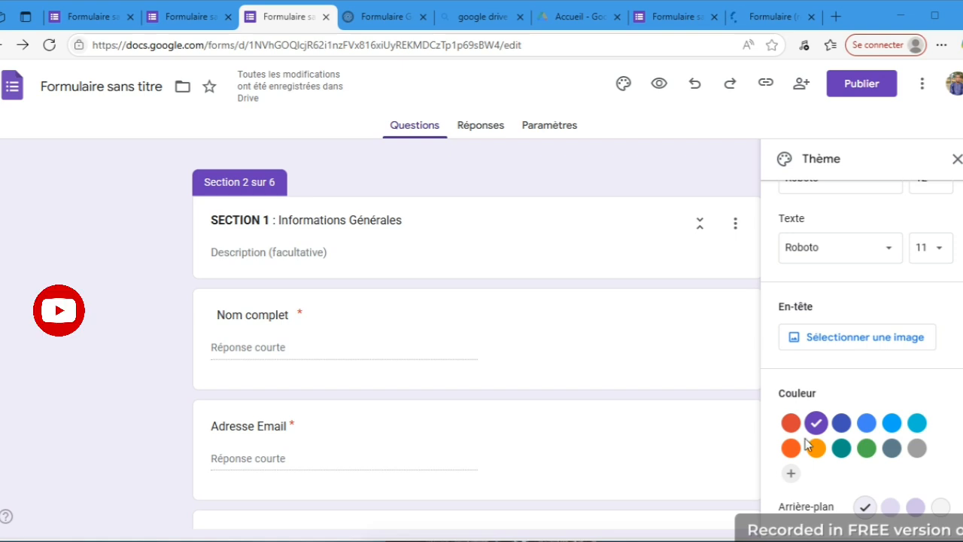
pyautogui.click(891, 448)
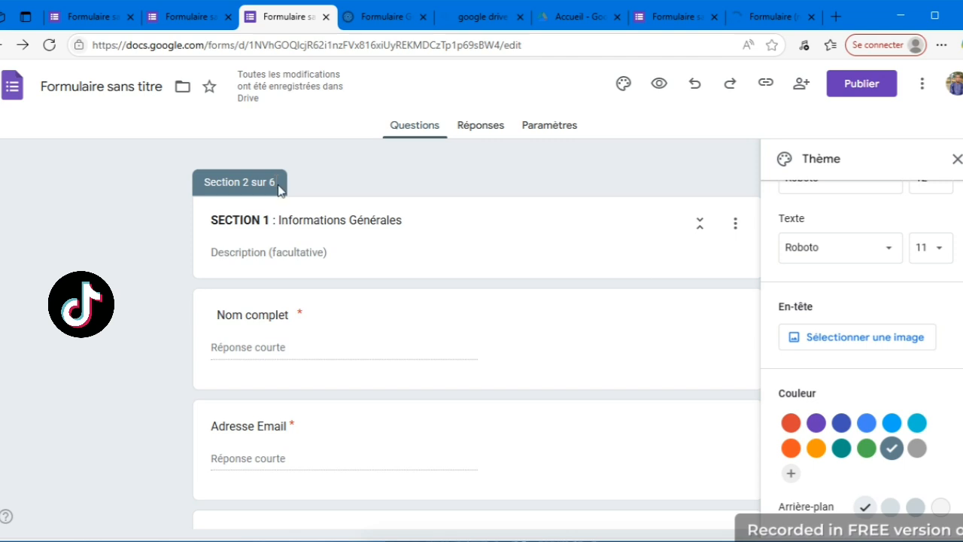
pyautogui.click(788, 430)
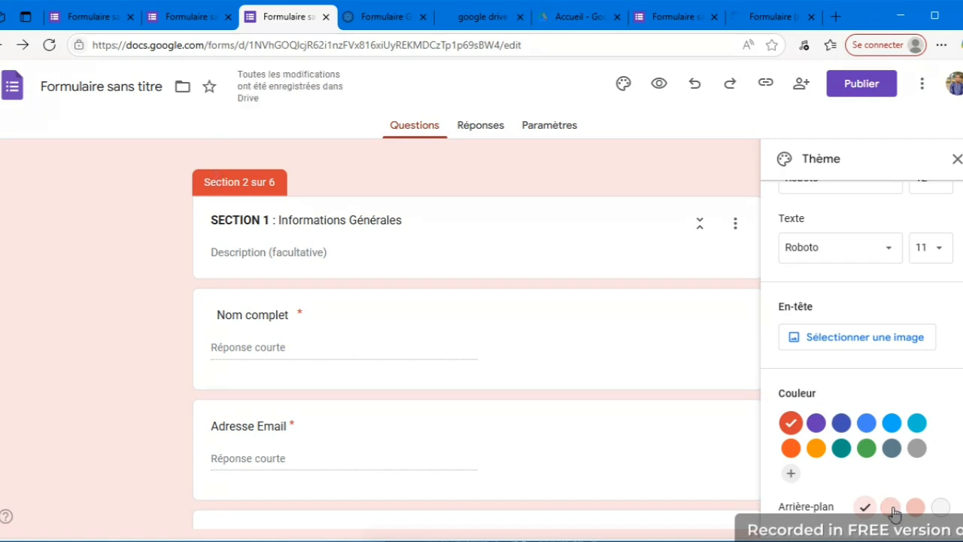
pyautogui.click(841, 424)
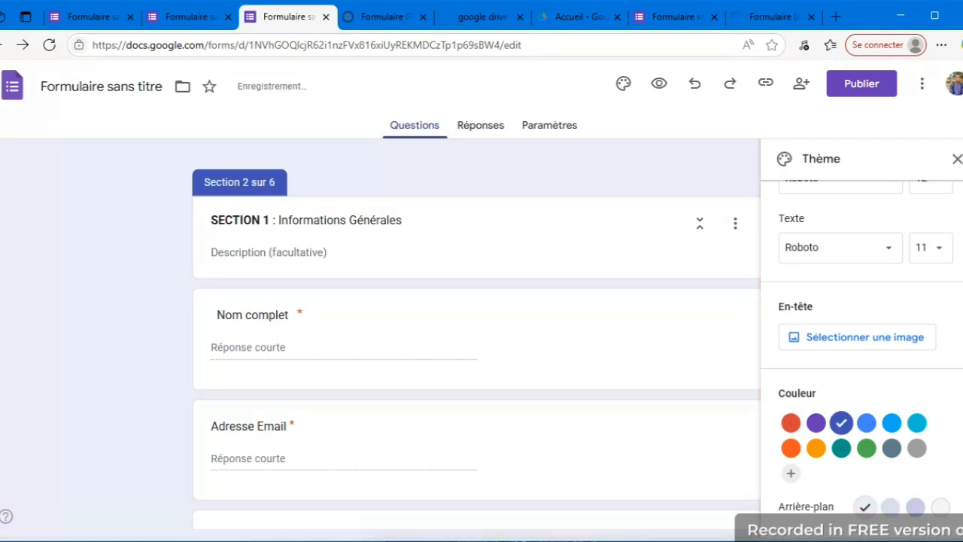
pyautogui.click(956, 160)
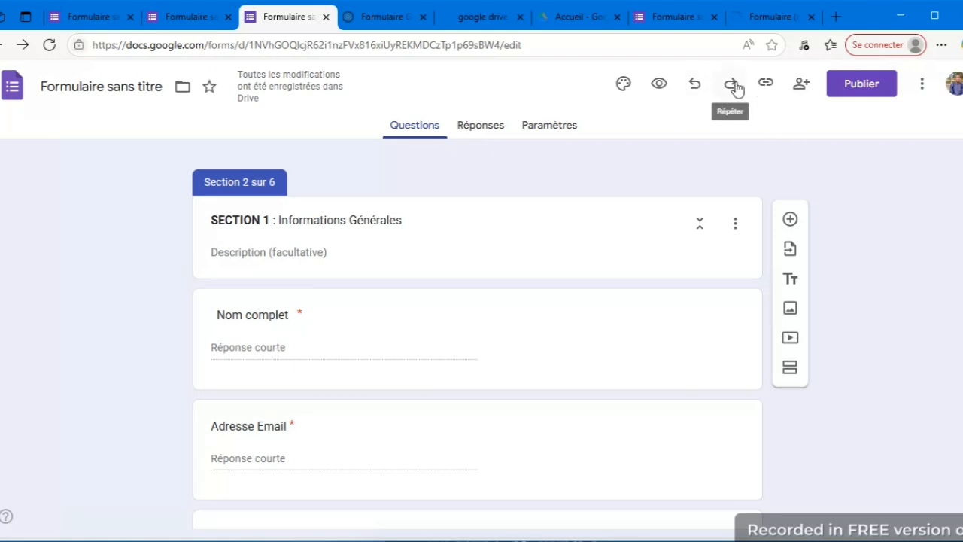
# Share the form with a suggested contact as Éditeur, with a notification, and send the invitation.
pyautogui.click(801, 87)
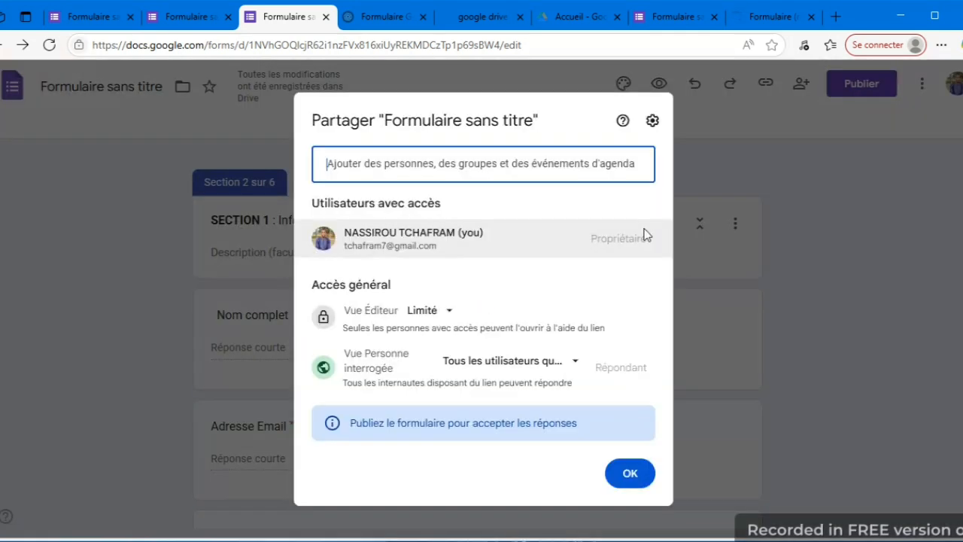
pyautogui.click(518, 163)
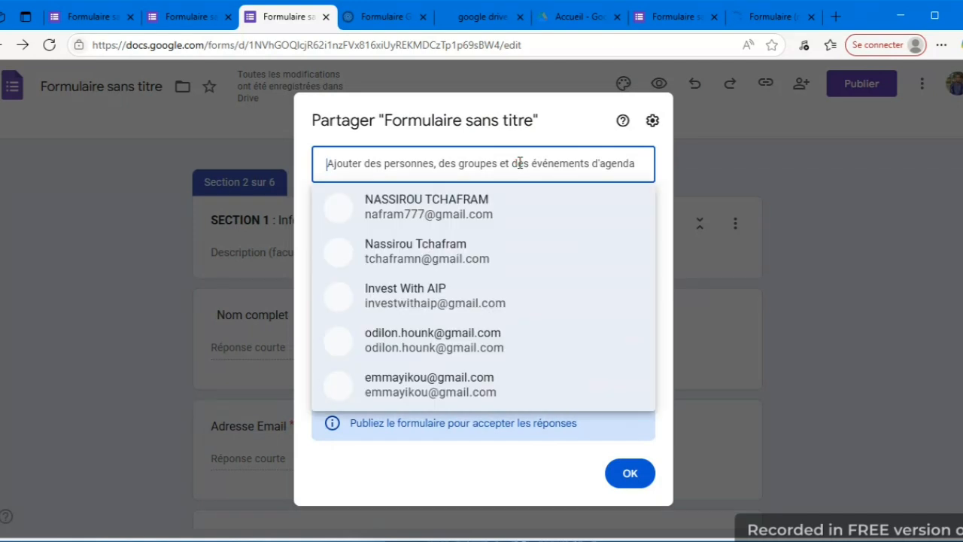
pyautogui.click(436, 256)
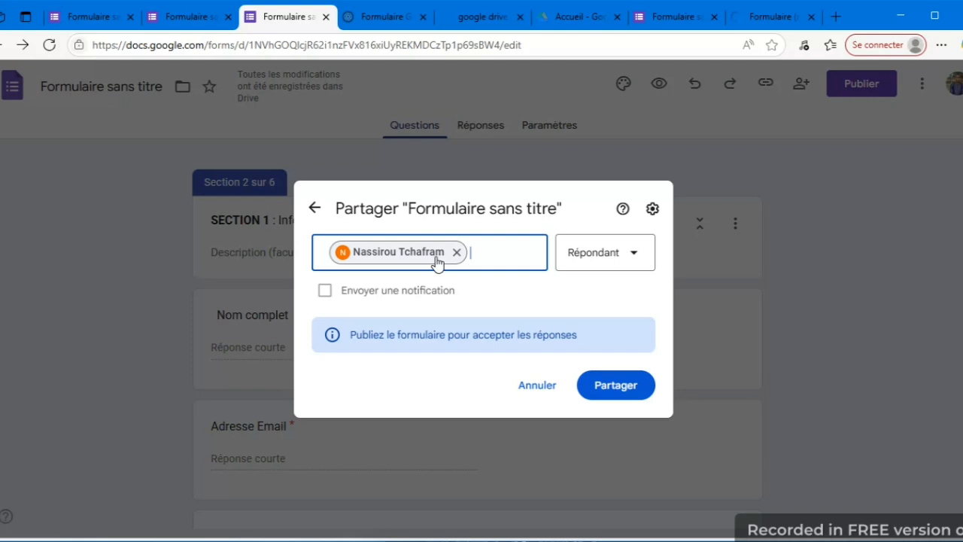
pyautogui.click(325, 292)
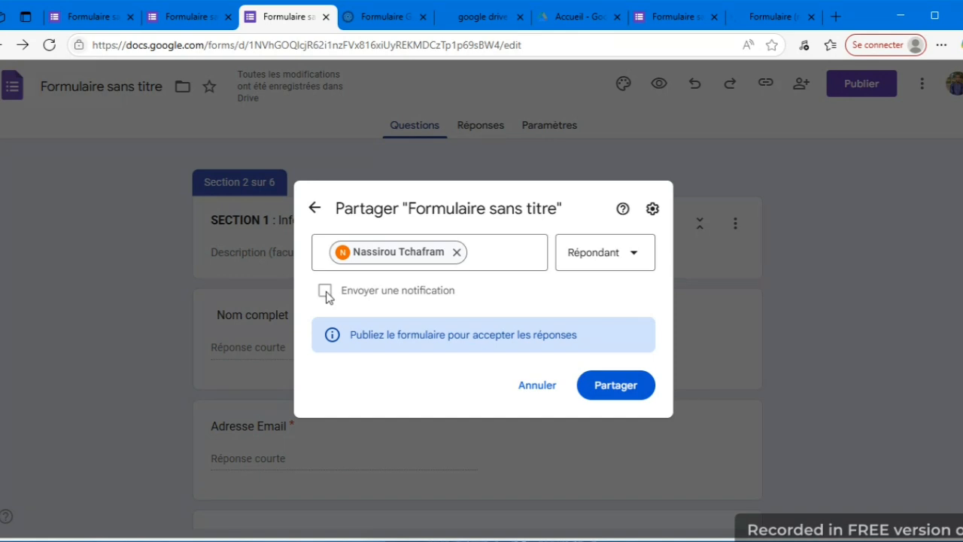
pyautogui.click(326, 292)
pyautogui.click(645, 252)
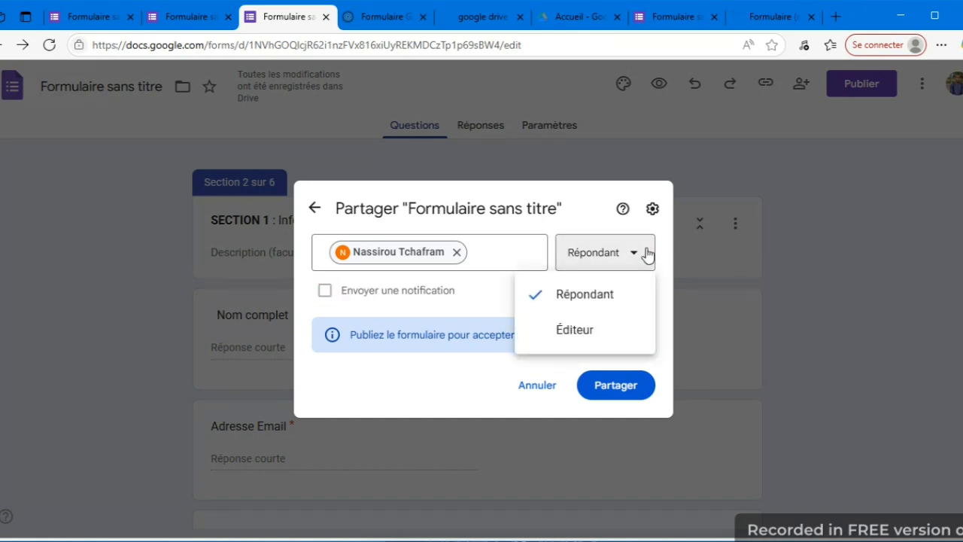
pyautogui.click(600, 336)
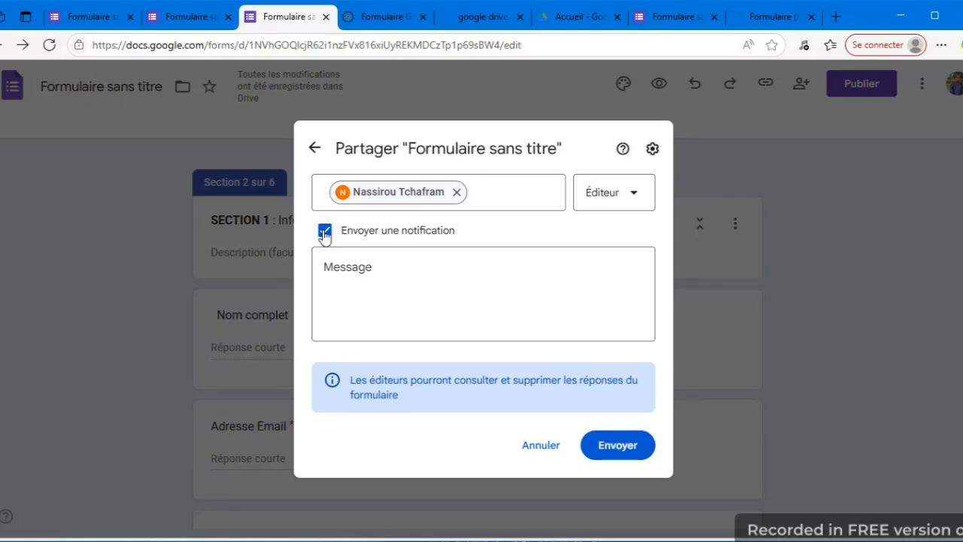
pyautogui.click(634, 450)
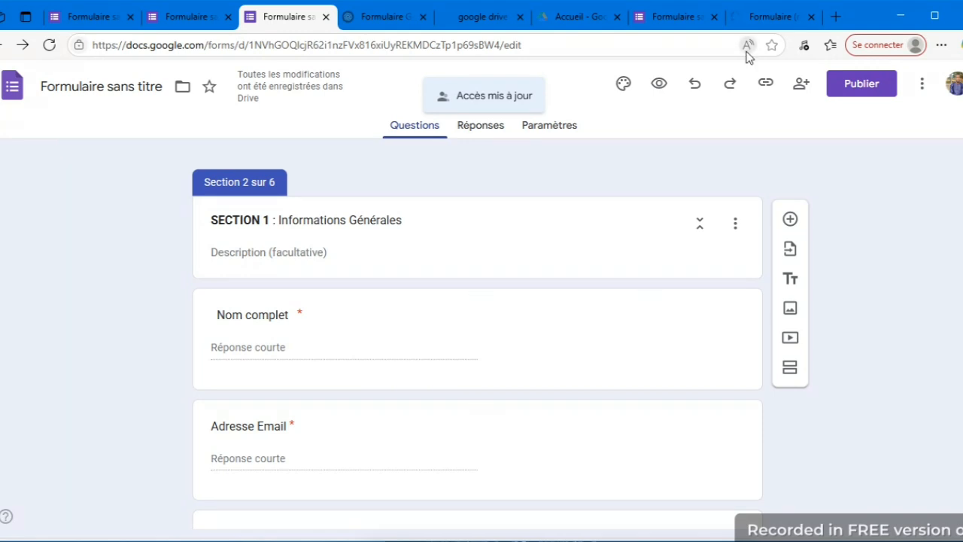
# Reopen the form's sharing settings and examine the general access options for the editor view (Vue Éditeur).
pyautogui.click(800, 83)
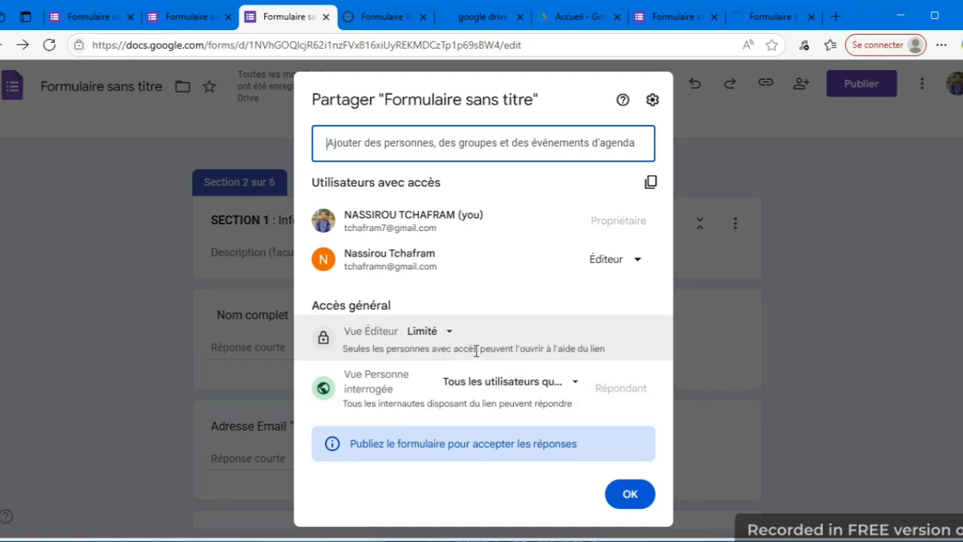
pyautogui.click(449, 331)
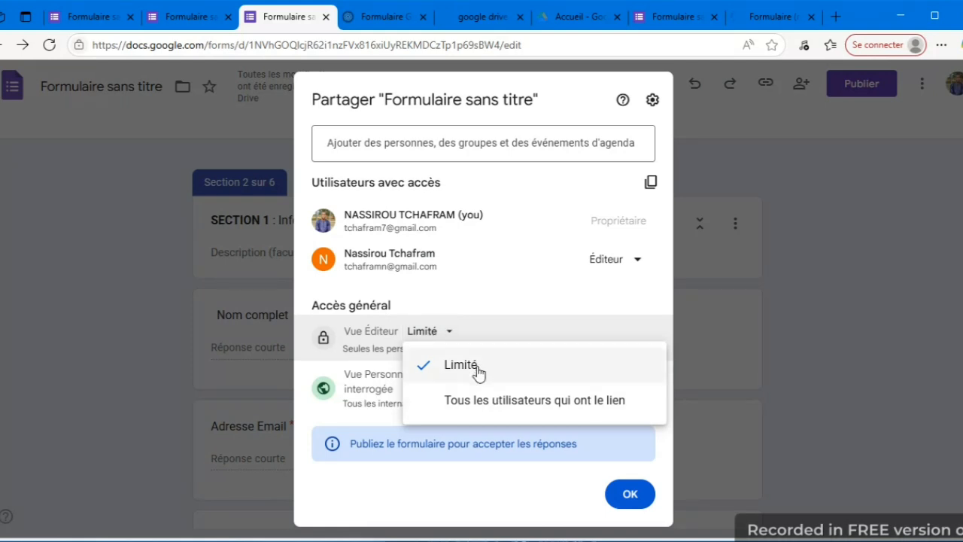
pyautogui.click(452, 333)
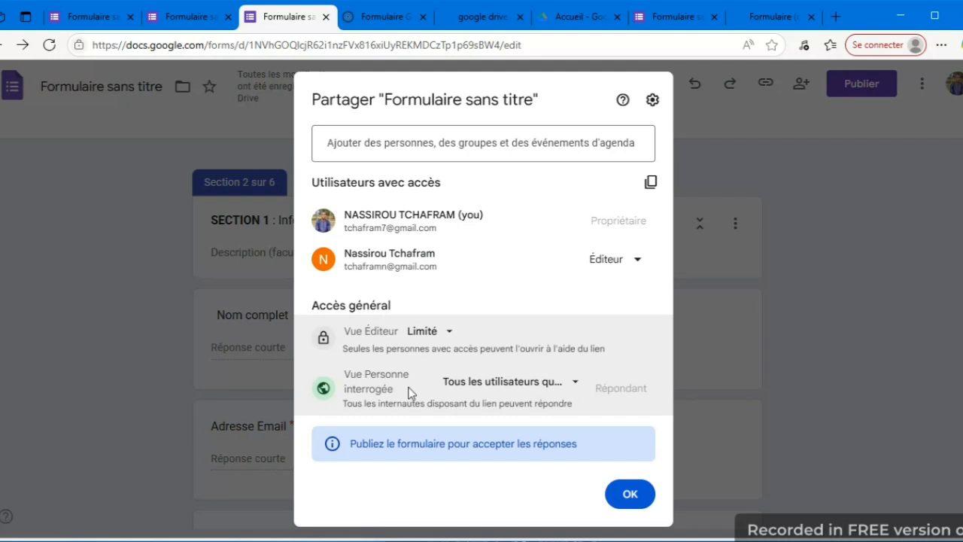
# Switch respondent access to Limité and back to Tous les utilisateurs qui ont le lien, and close the sharing settings.
pyautogui.click(581, 382)
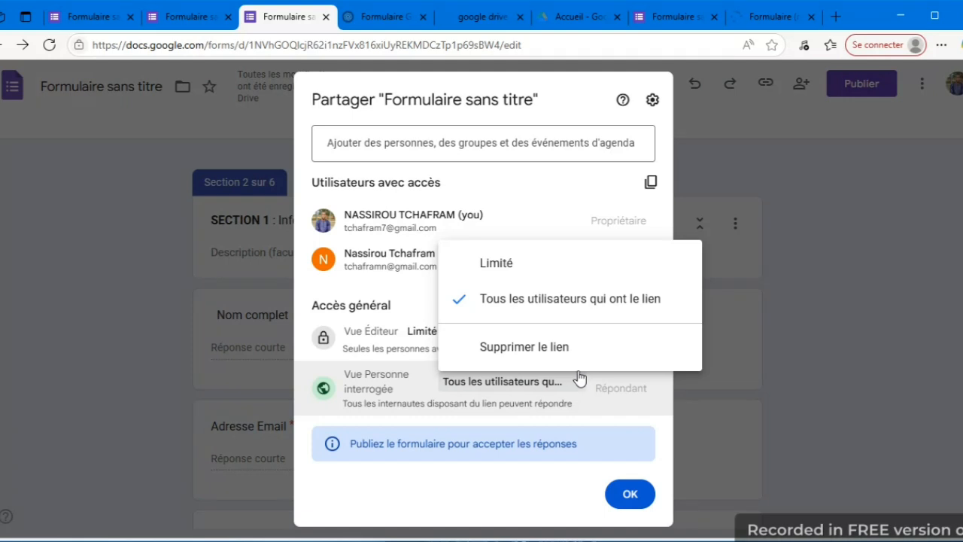
pyautogui.click(529, 269)
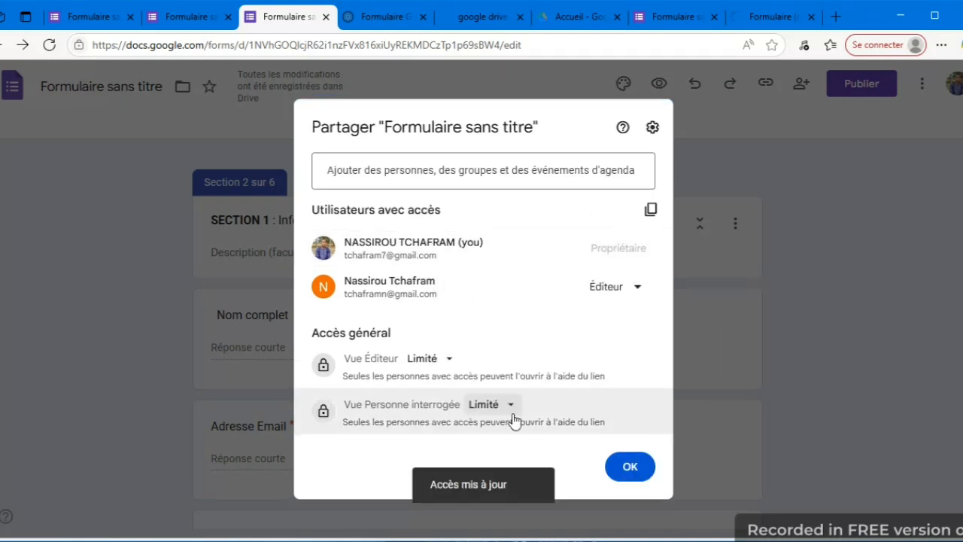
pyautogui.click(511, 412)
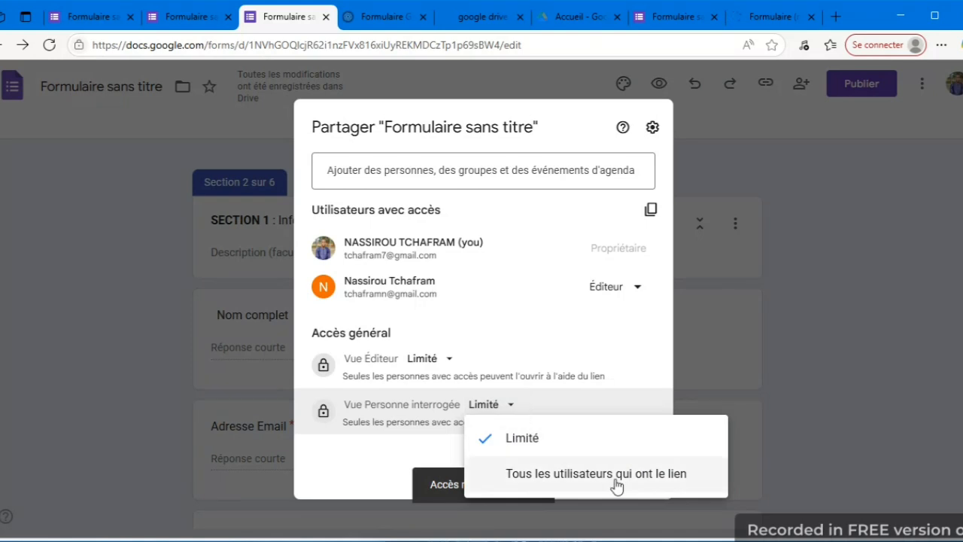
pyautogui.click(593, 473)
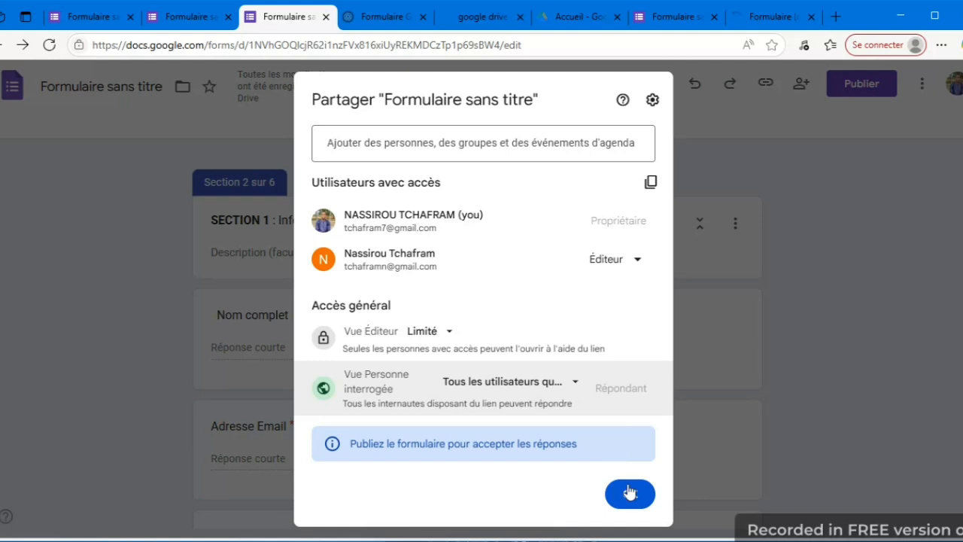
pyautogui.click(630, 494)
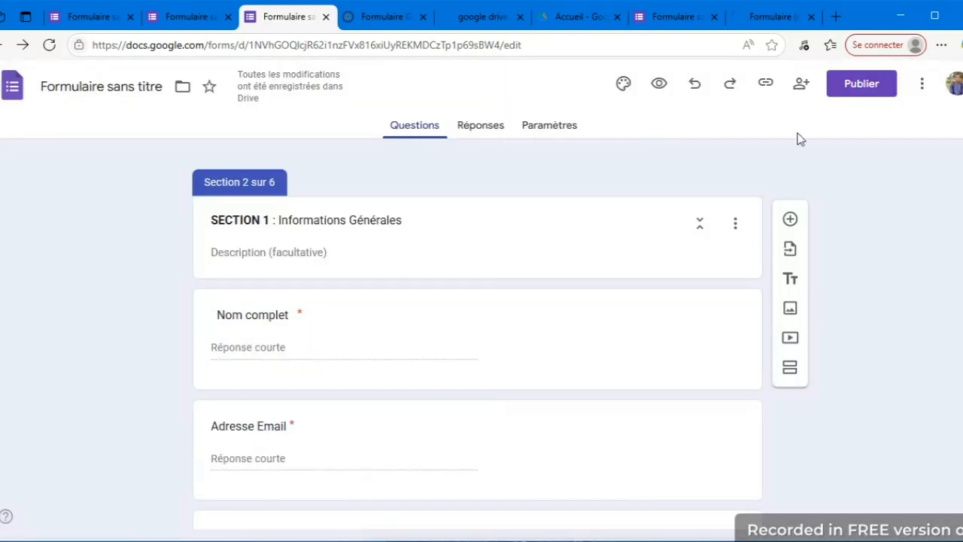
# Examine the form's additional actions and the option to copy the respondent link.
pyautogui.click(922, 89)
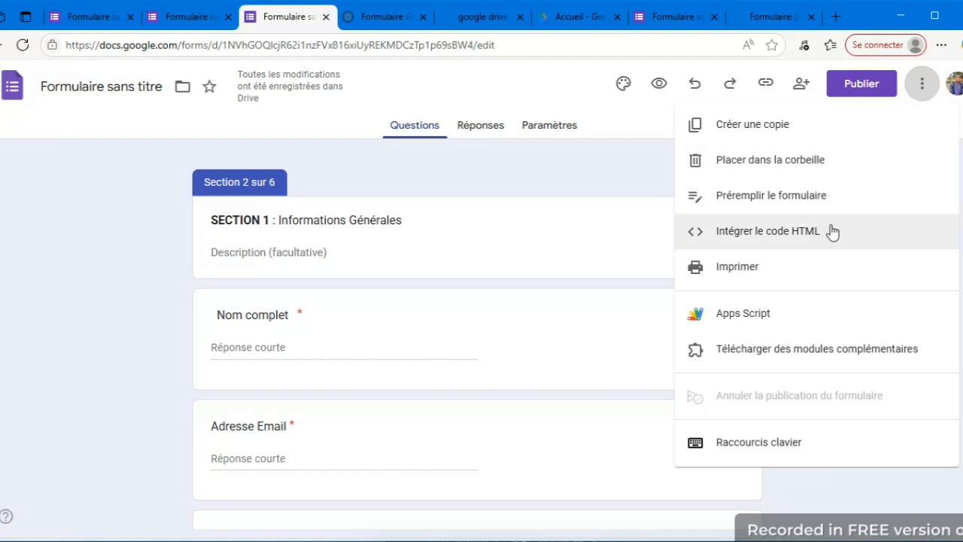
pyautogui.press('Escape')
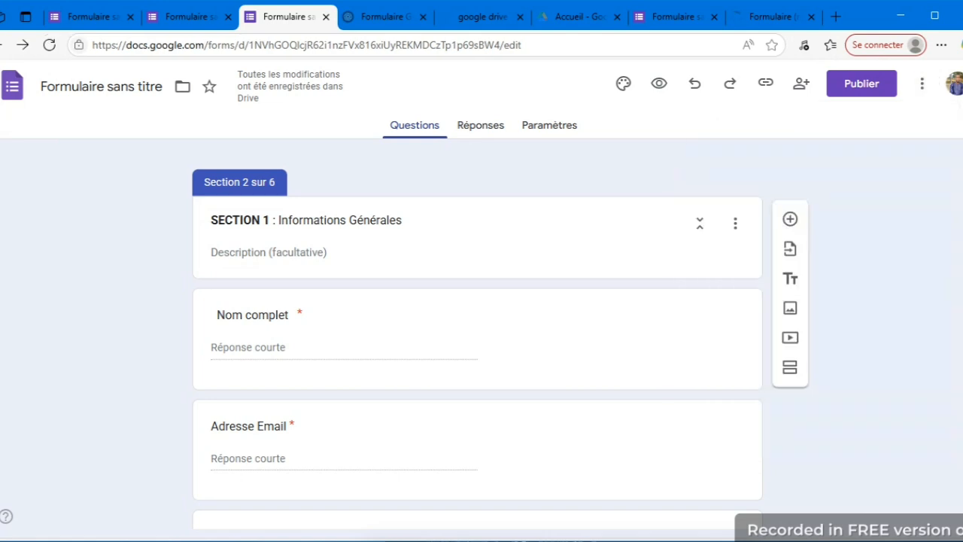
pyautogui.click(766, 84)
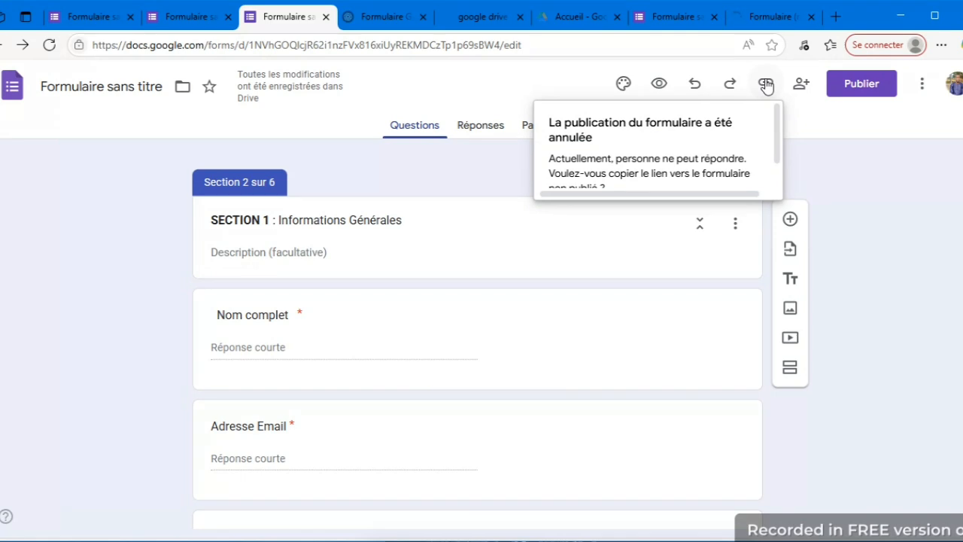
pyautogui.click(775, 109)
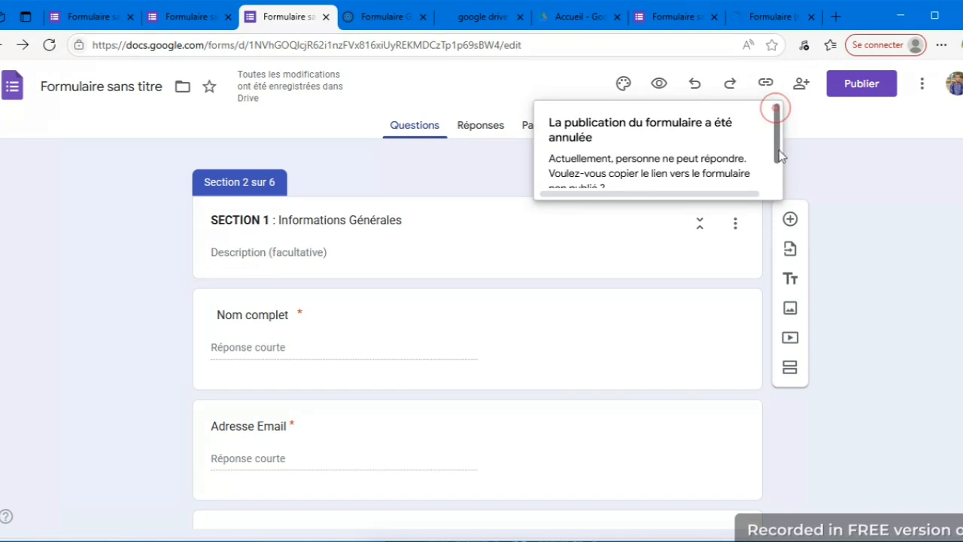
pyautogui.moveTo(780, 149); pyautogui.dragTo(775, 172)
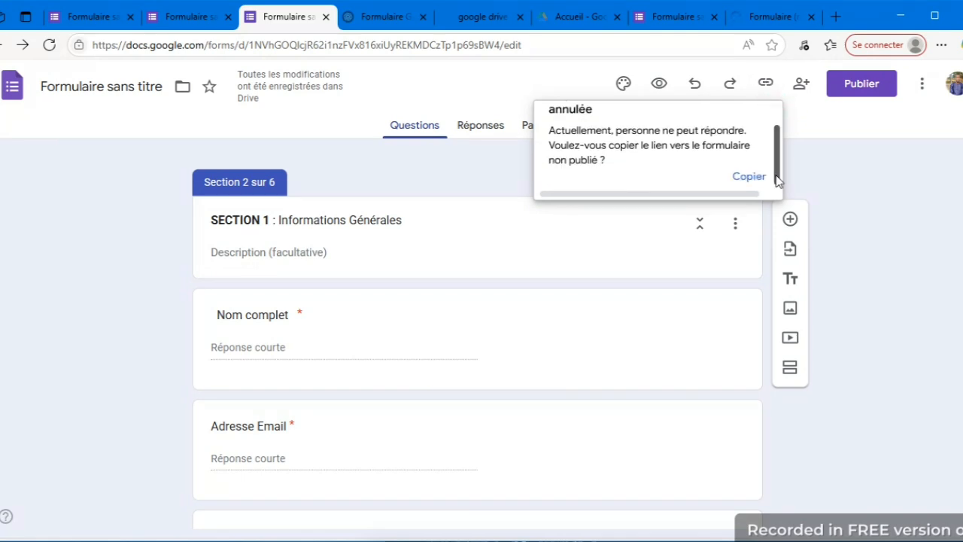
pyautogui.click(867, 114)
# Check the respondent access settings and publish the form for all users who have the link.
pyautogui.click(878, 86)
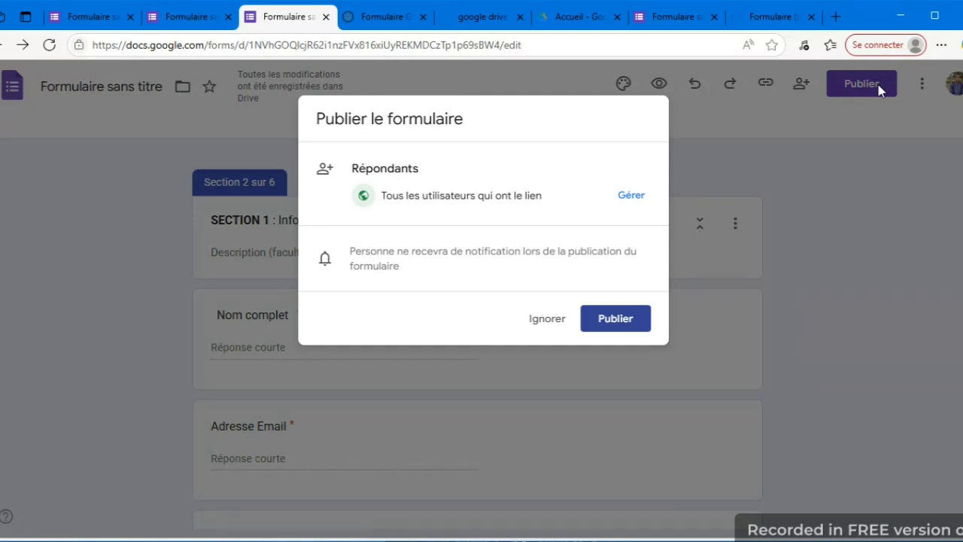
pyautogui.click(630, 195)
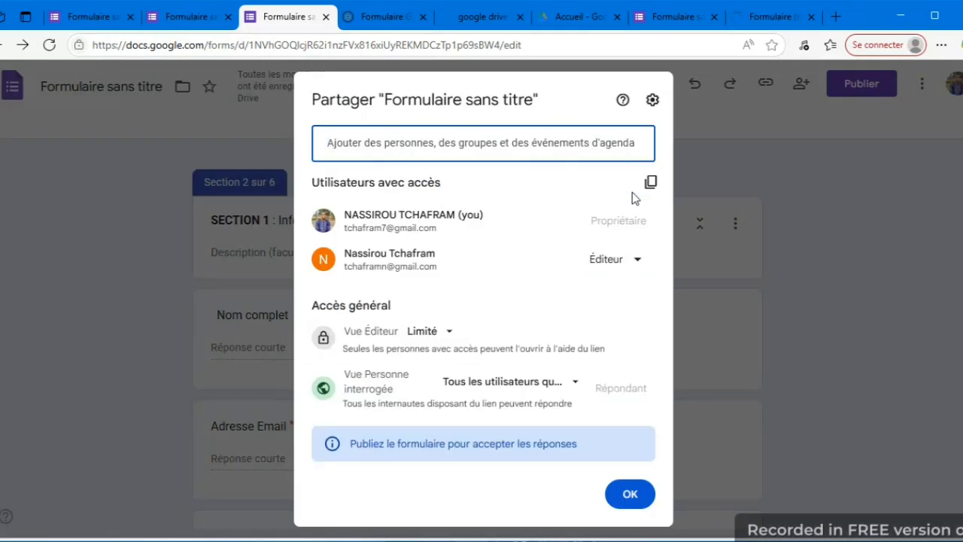
pyautogui.click(624, 501)
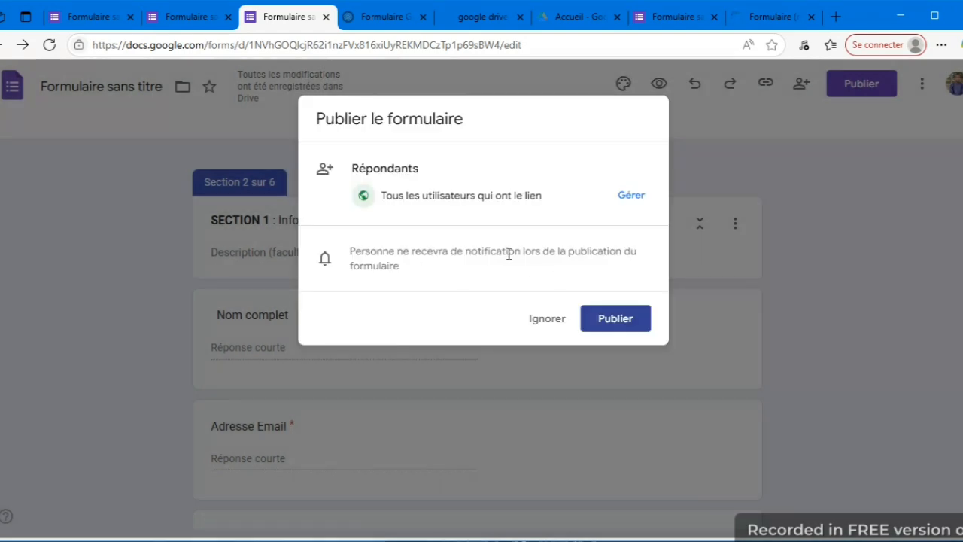
pyautogui.click(602, 321)
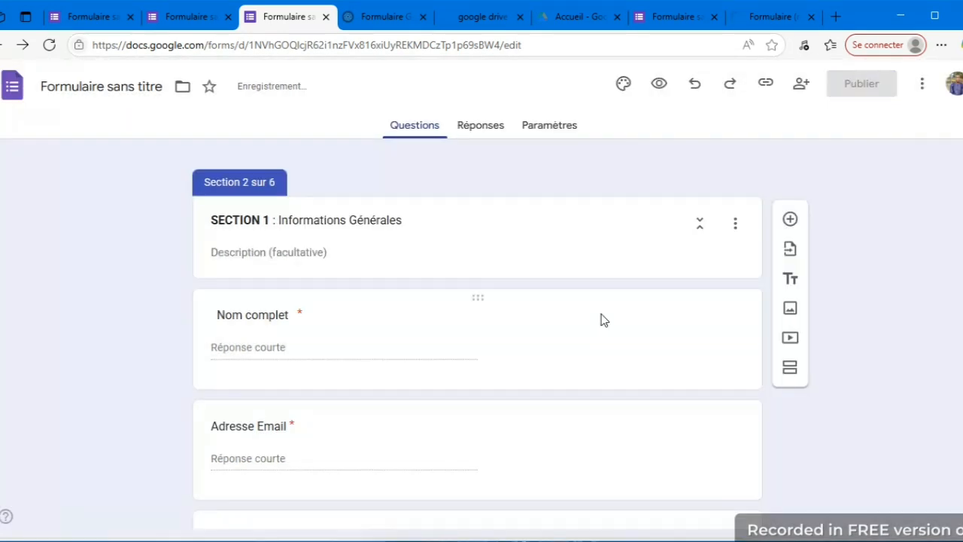